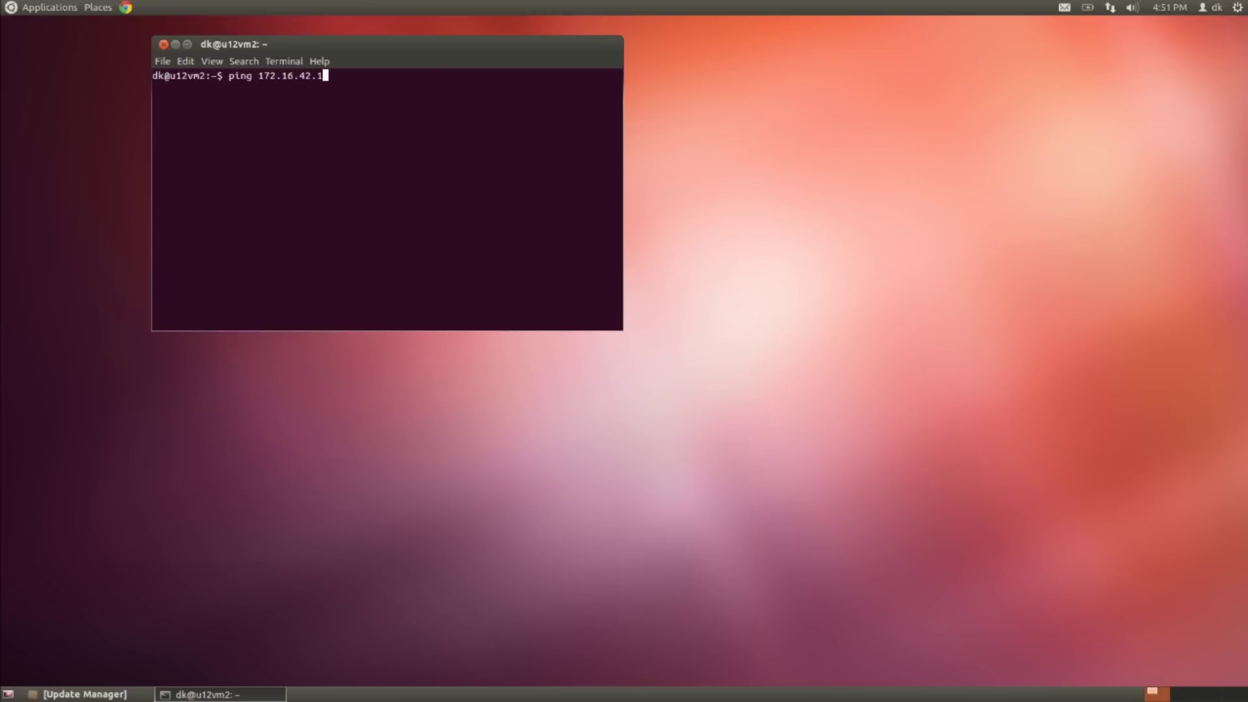
Step: Ping 172.16.42.1, confirm replies with 0% packet loss, then stop the ping
key("Return")
key("ctrl+c")
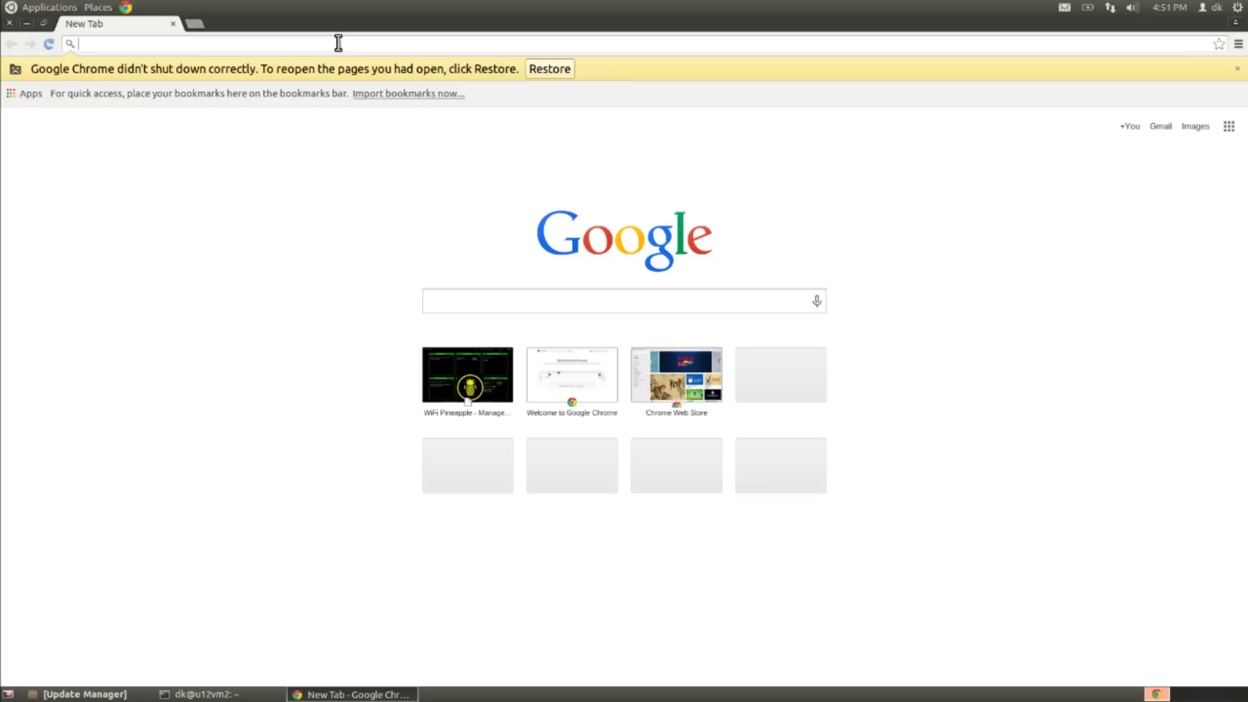
Step: Enter 172.16.42.1 in Chrome's address bar and load the :1471 Pineapple setup page
type("172.16.42.1")
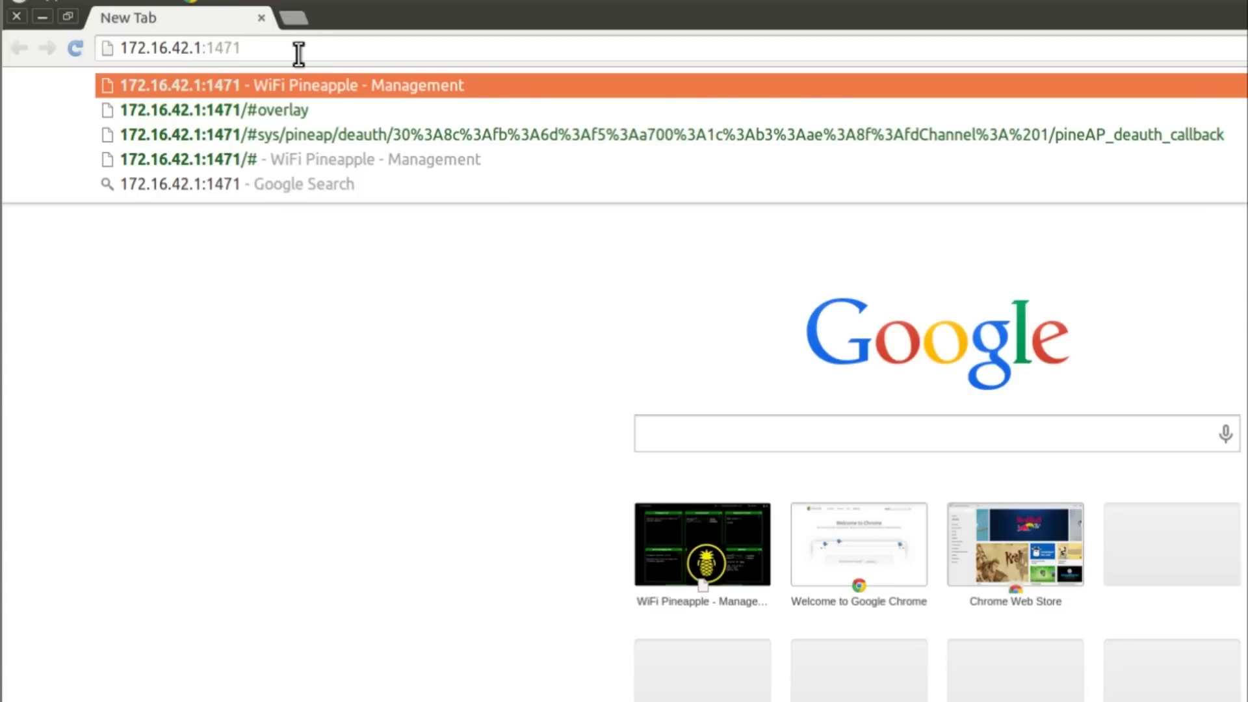
key("Return")
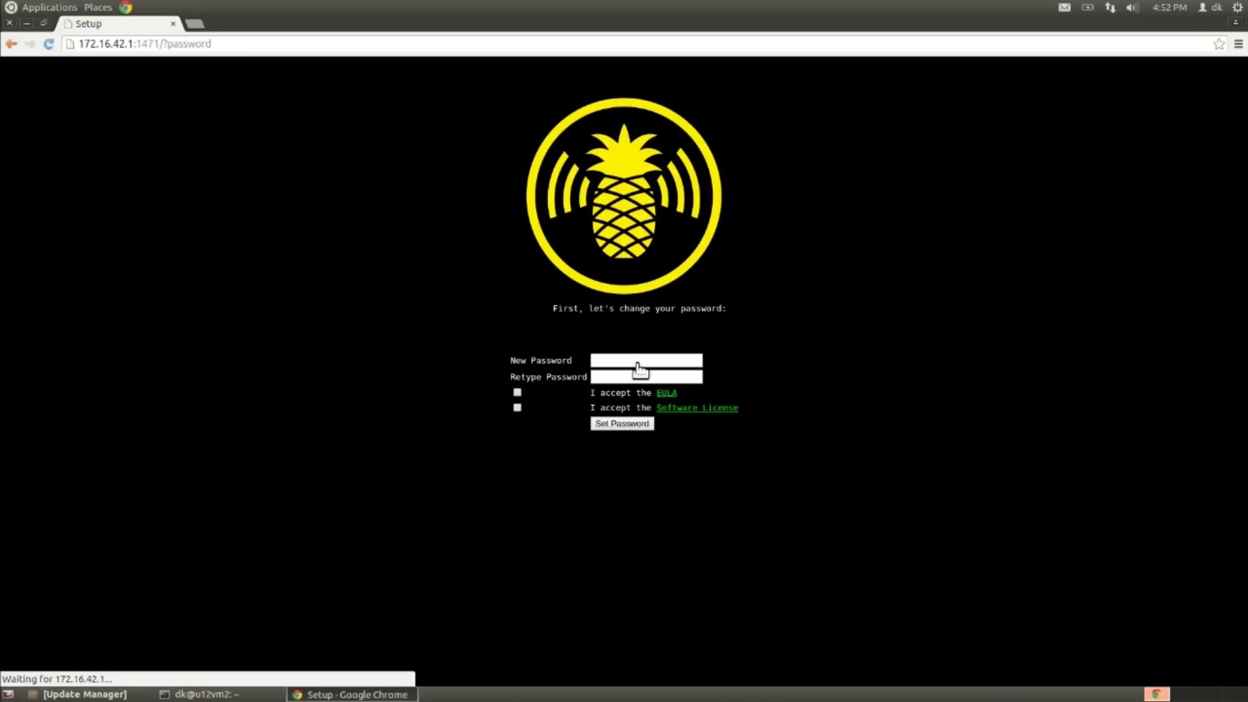
Step: Enter and confirm the new admin password, accept the EULA and license, submit, and decline browser saving
left_click(726, 407)
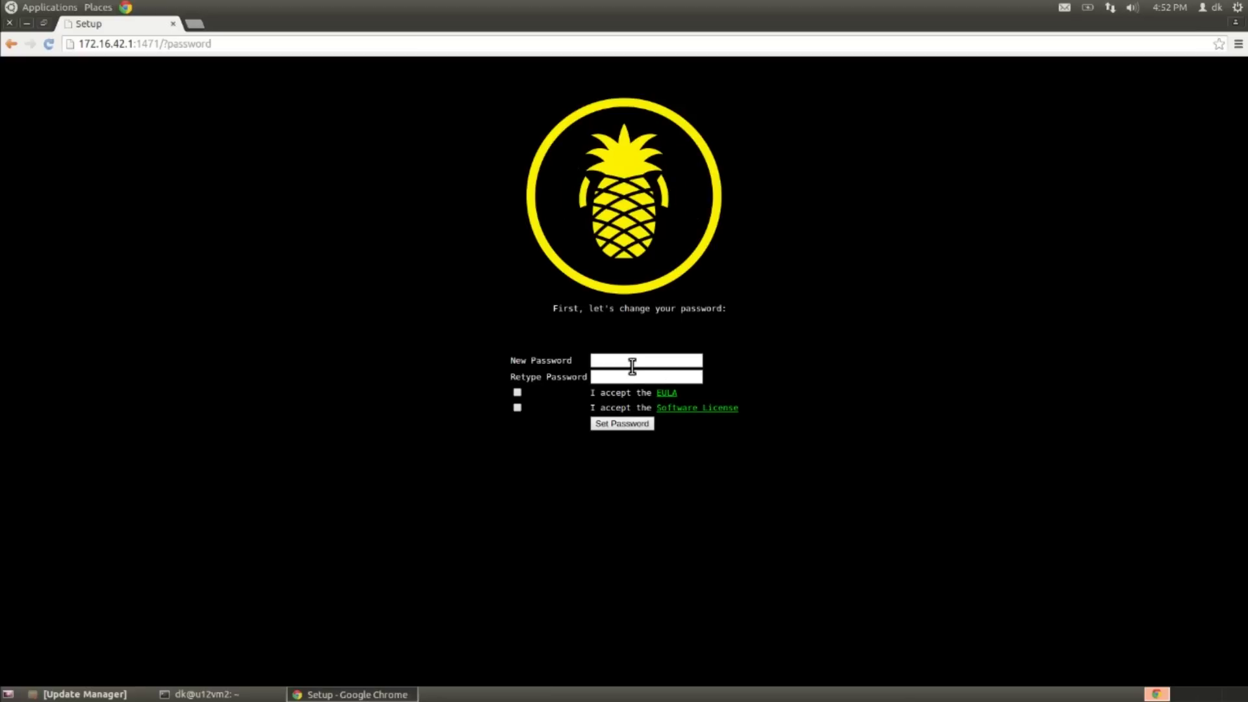
left_click(634, 365)
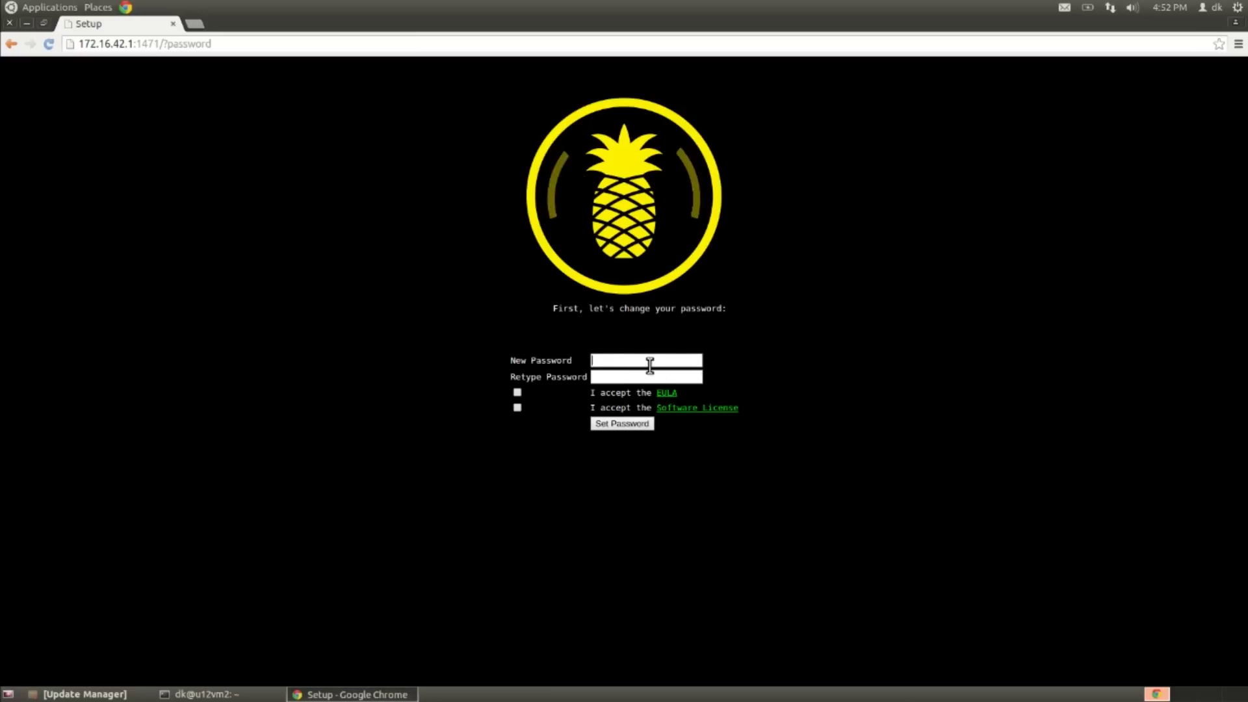
type("toor")
key("Tab")
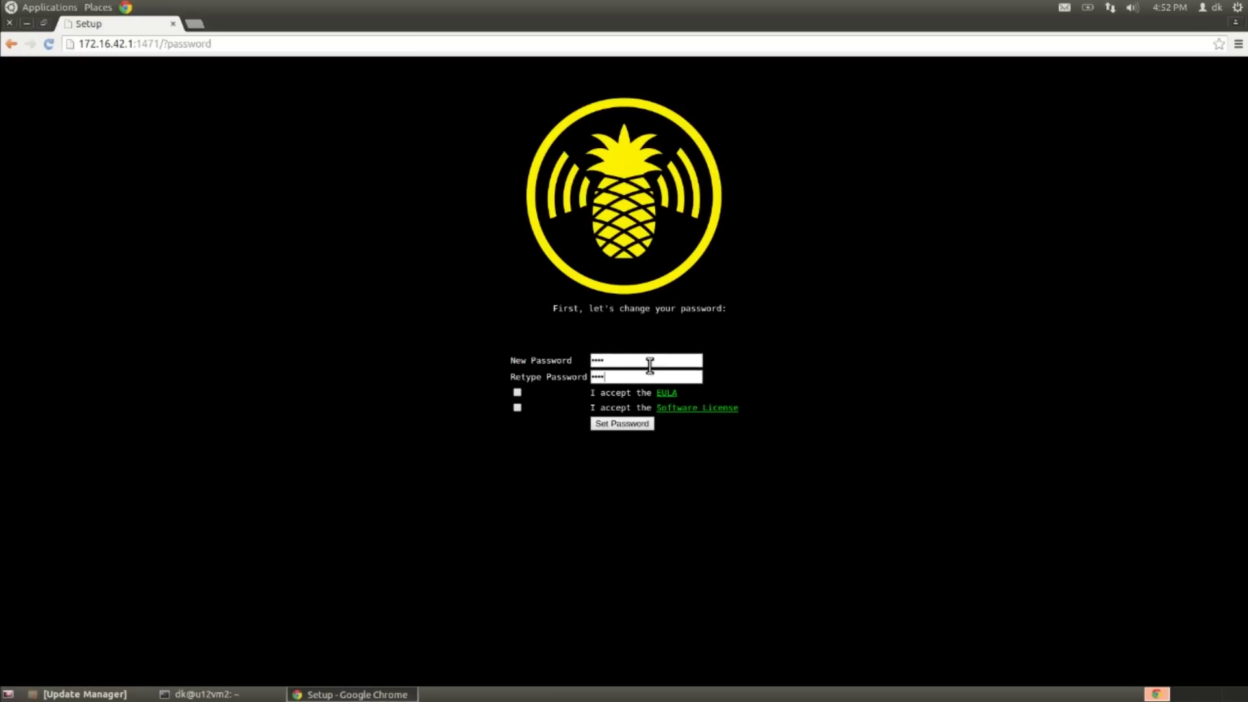
type("toor")
left_click(517, 393)
left_click(520, 407)
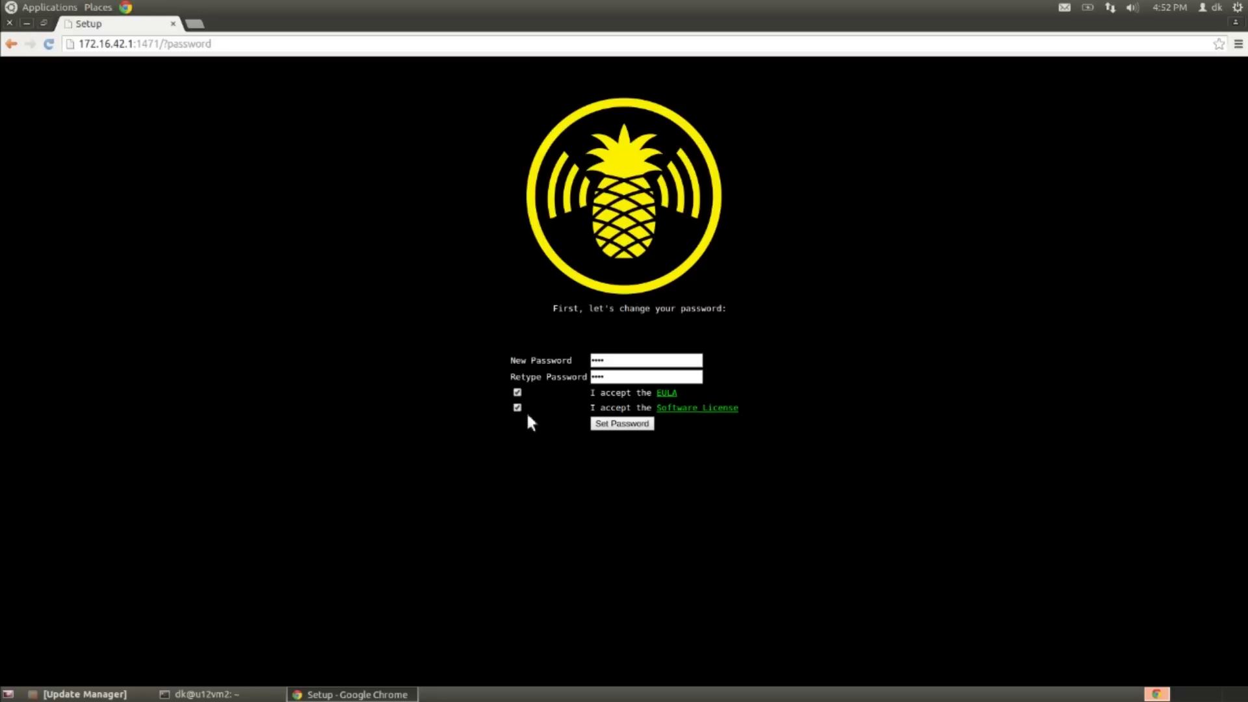
left_click(611, 423)
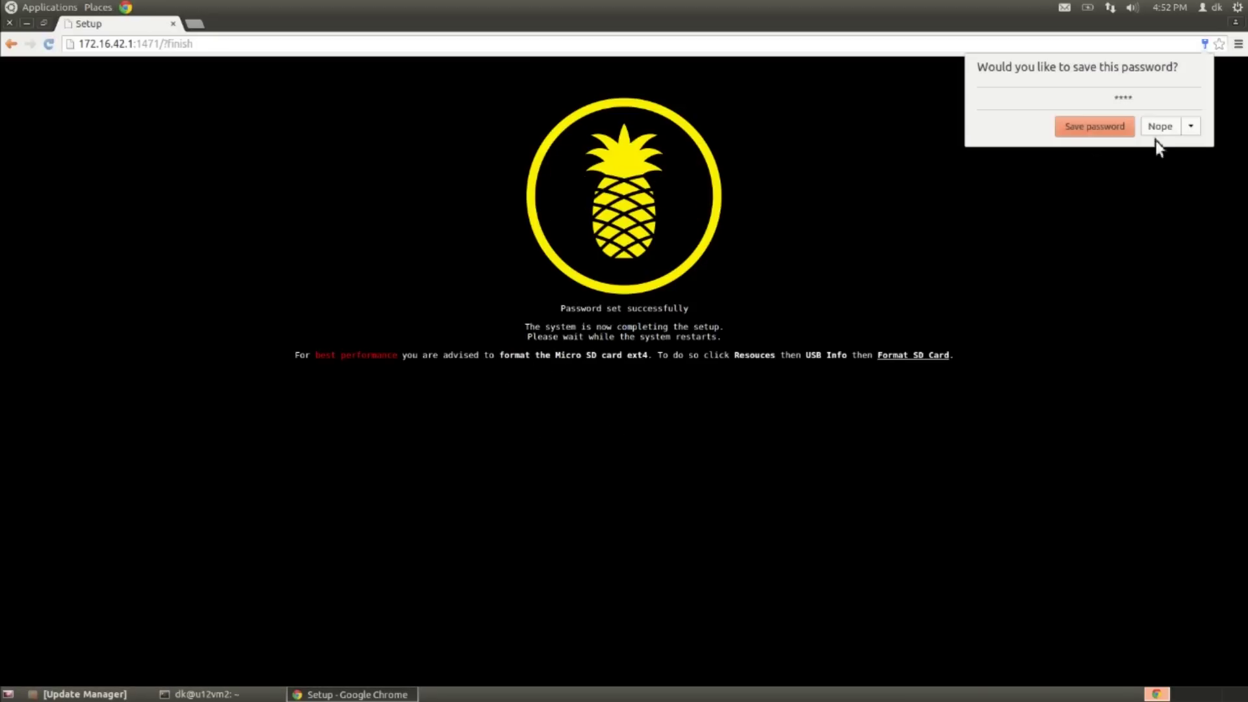
left_click(1160, 127)
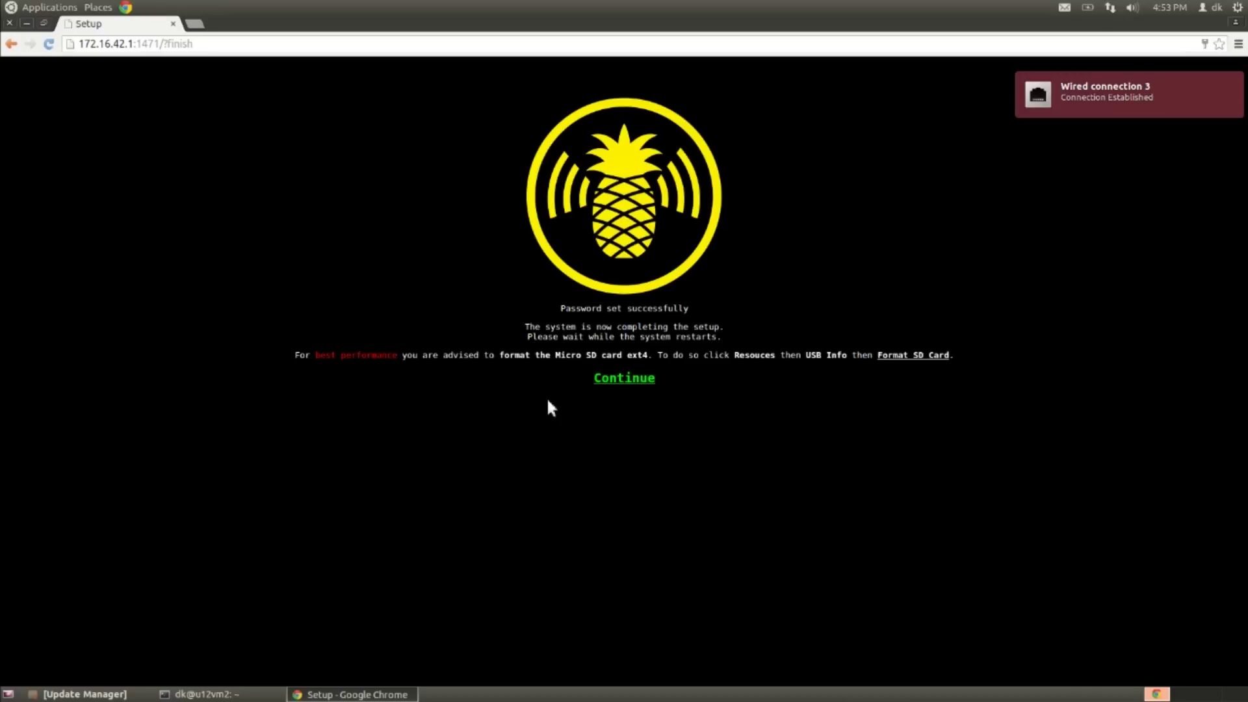
Step: Log in with the new password without saving it, and check the dashboard firmware reads 1.2.0
left_click(609, 381)
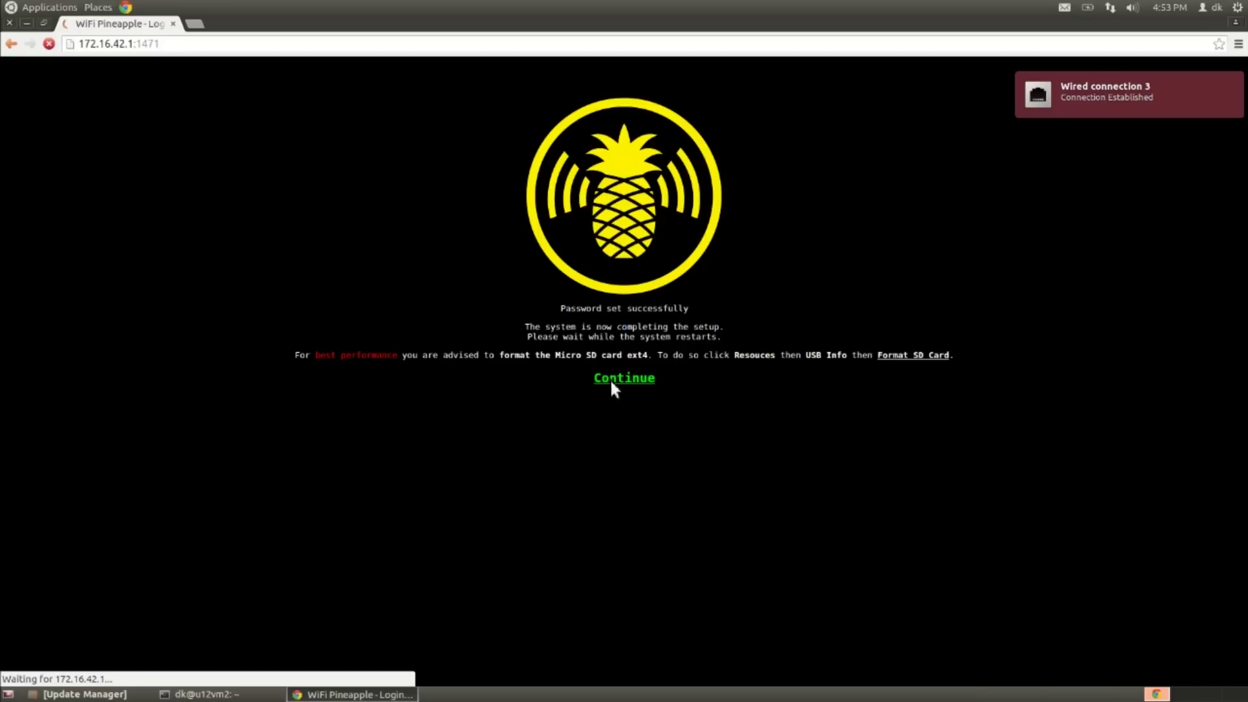
left_click(644, 491)
type("pineapplesareyummy")
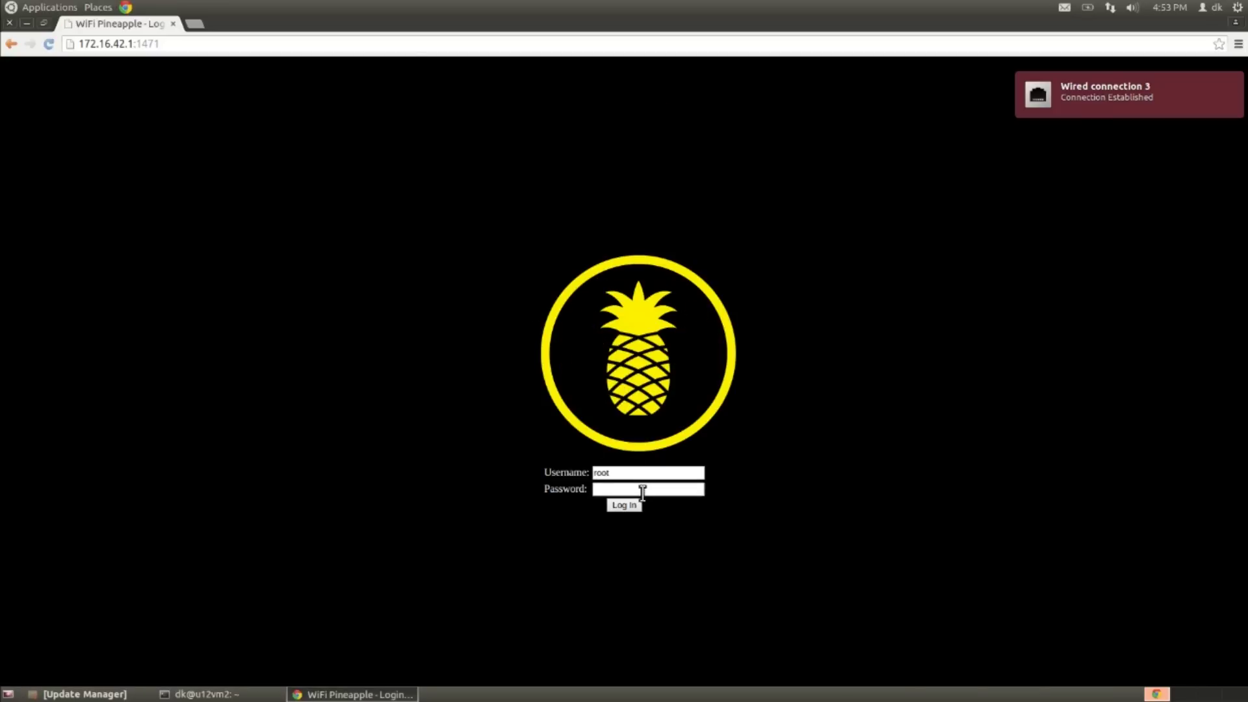
key("Return")
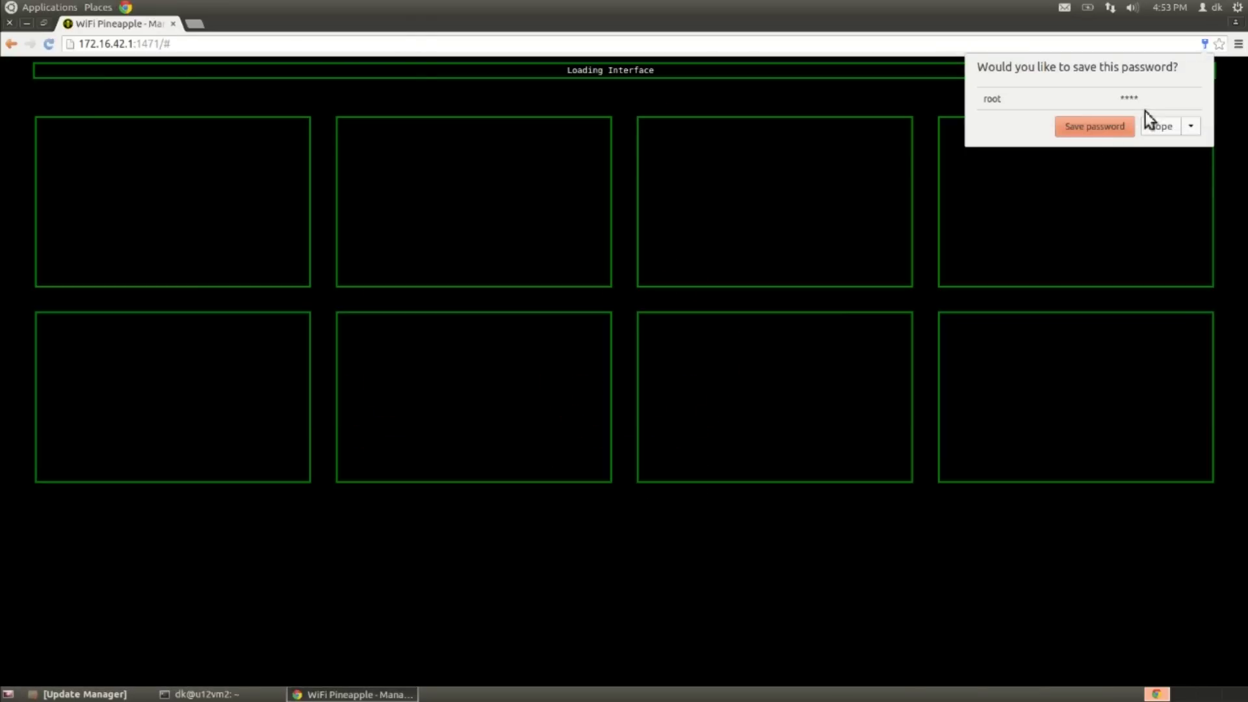
left_click(1160, 128)
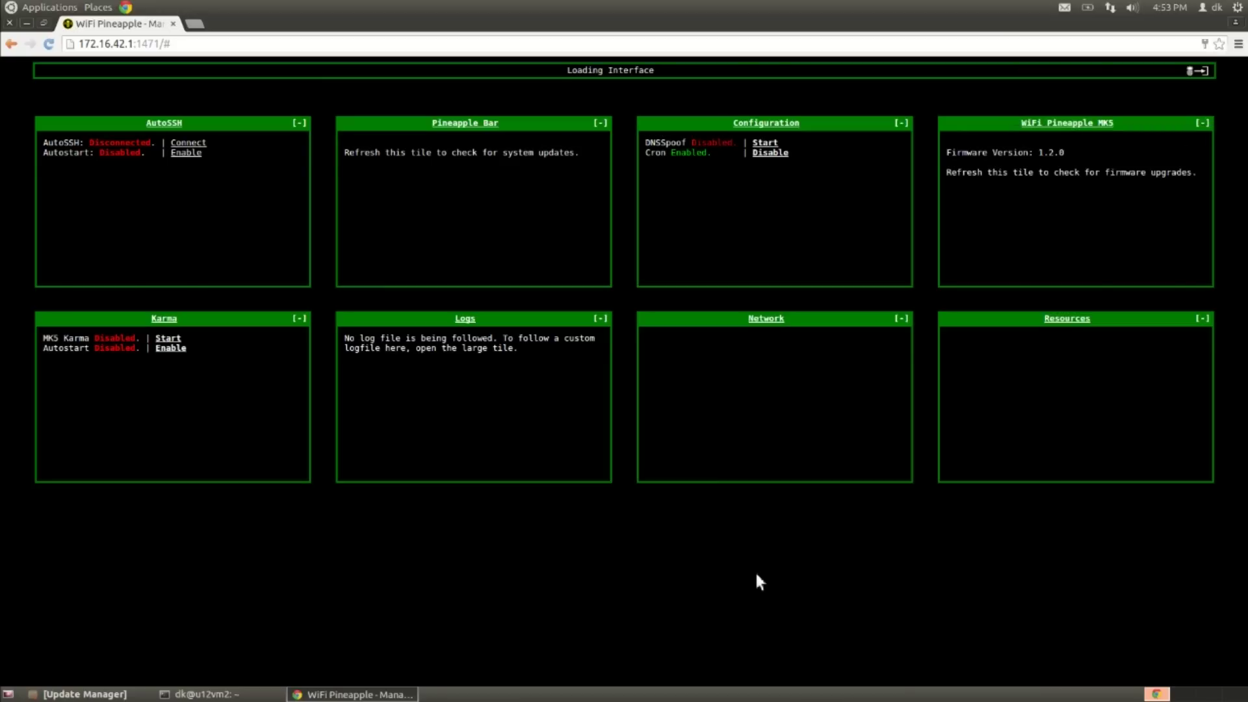
left_click_drag(1093, 159, 956, 158)
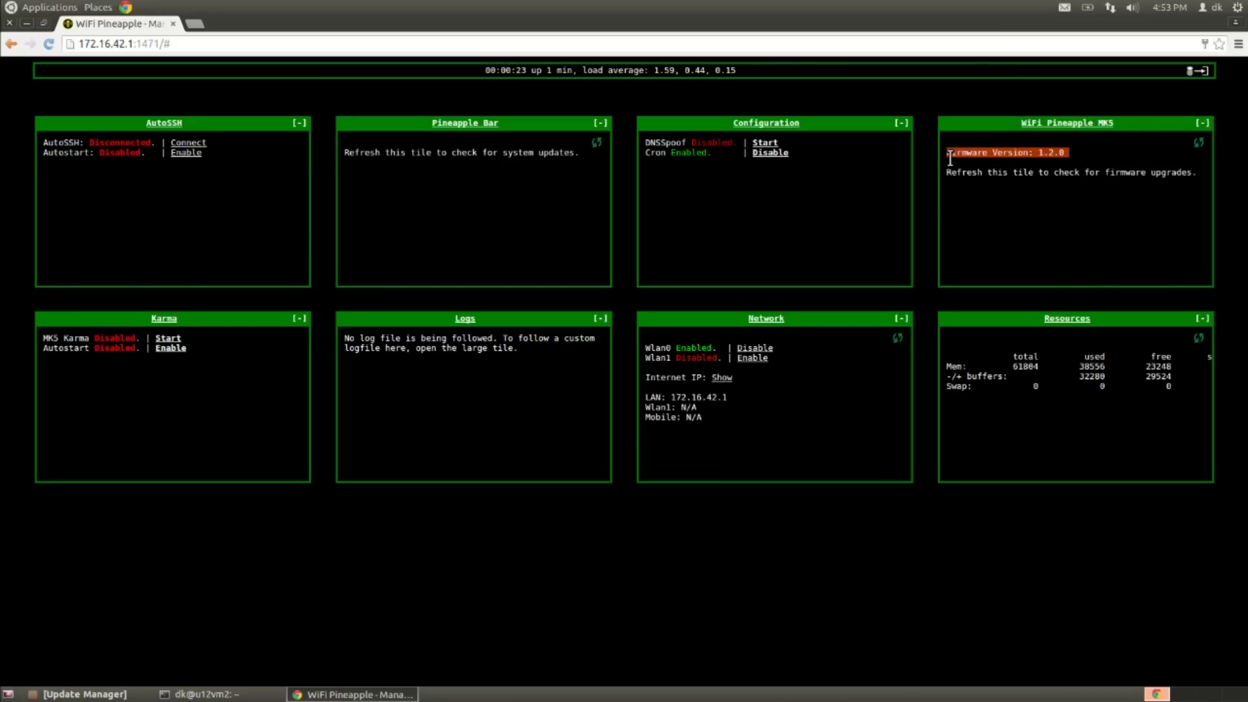
left_click(940, 169)
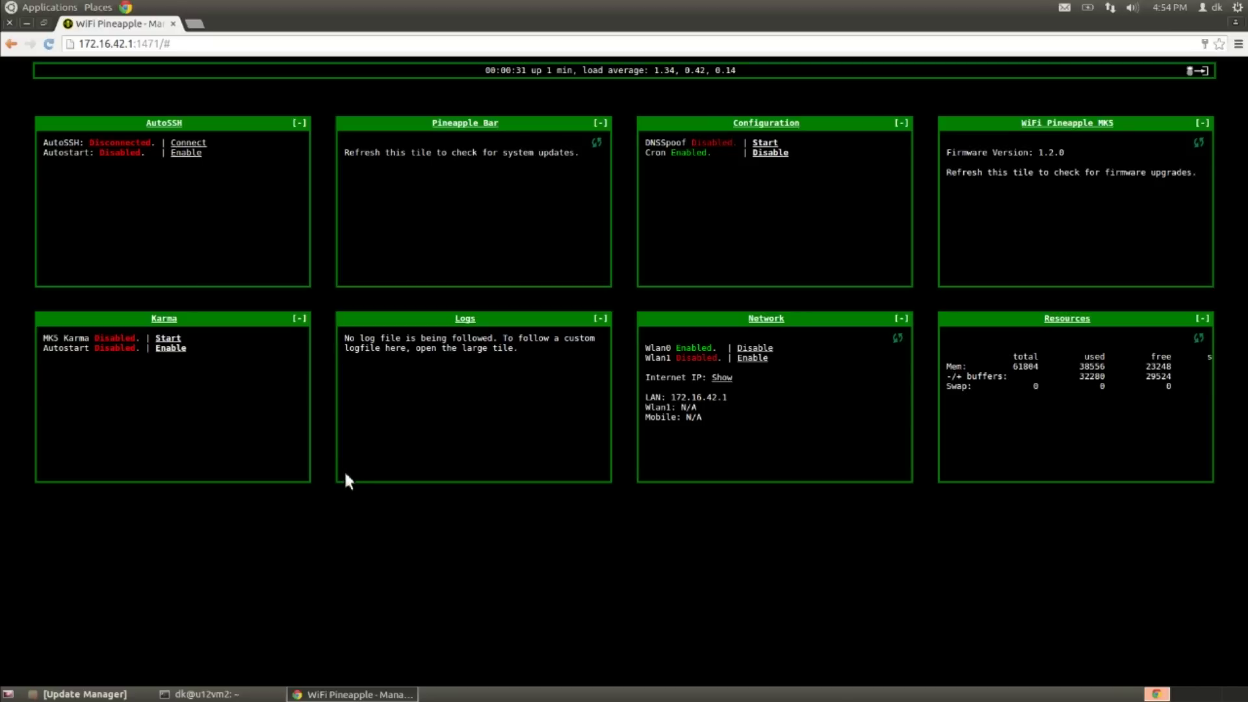
Step: Join the ASUS network from the Network panel's client mode settings
left_click(773, 319)
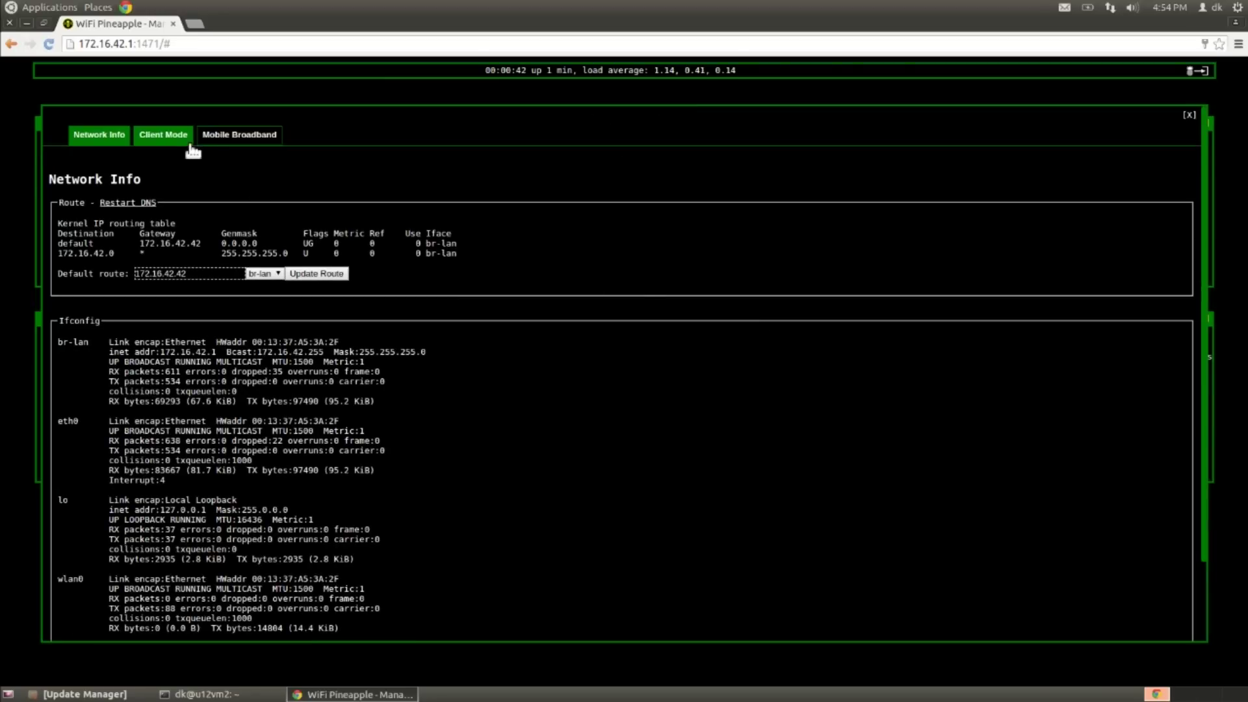
left_click(189, 140)
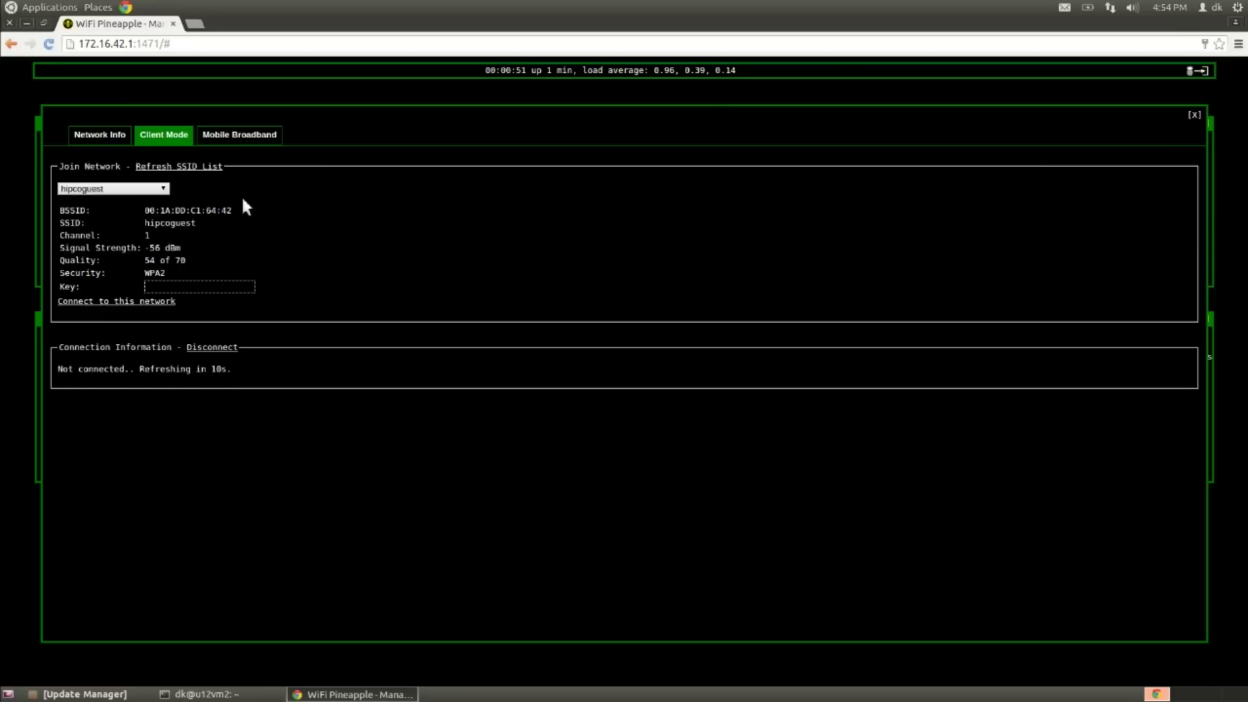
left_click(165, 190)
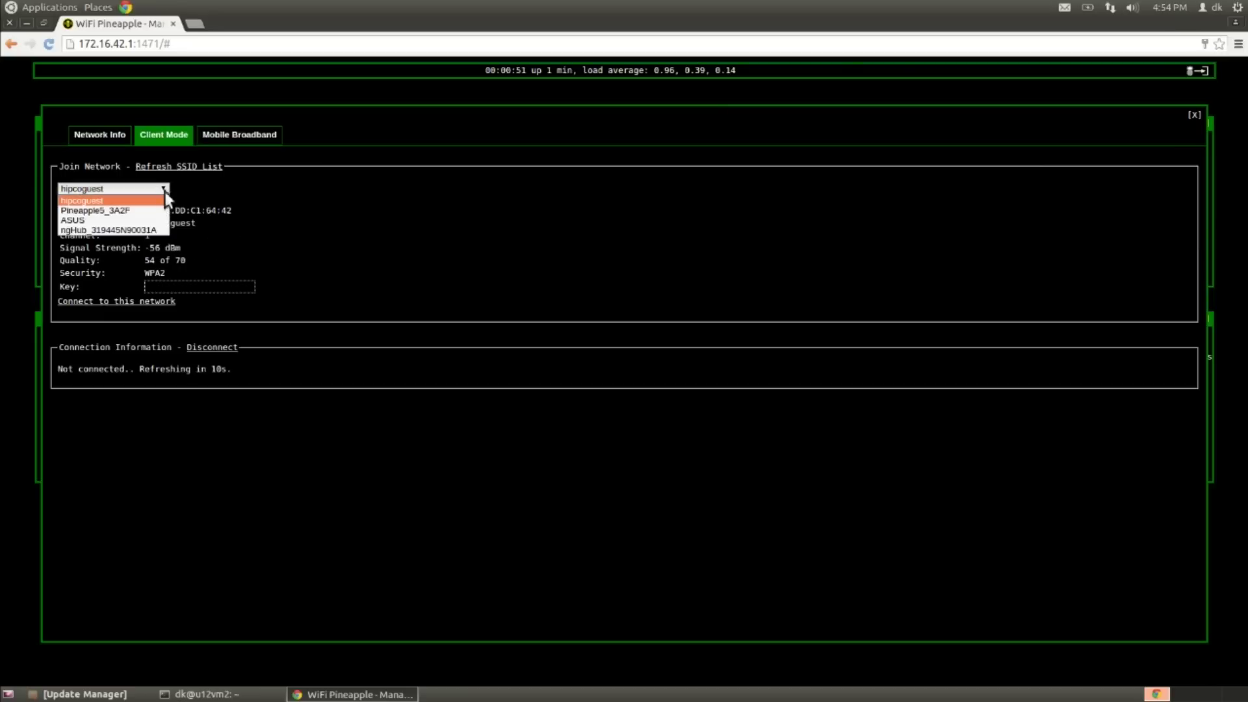
left_click(89, 222)
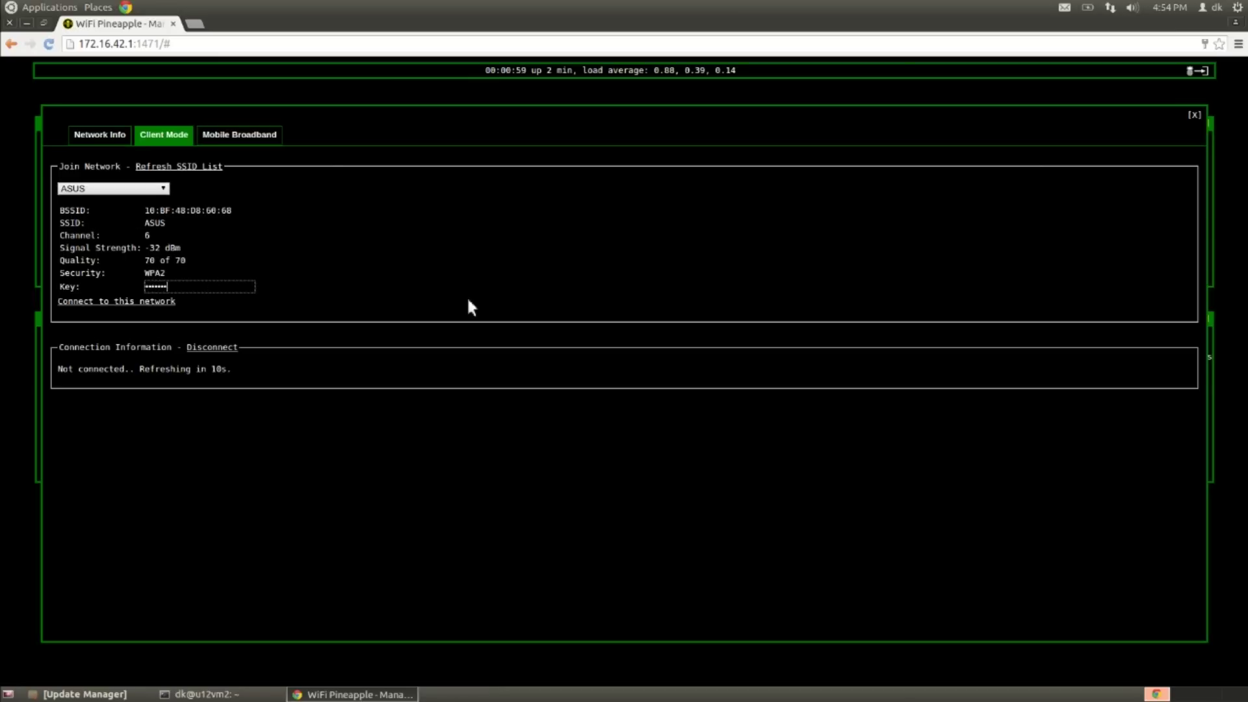
left_click(91, 302)
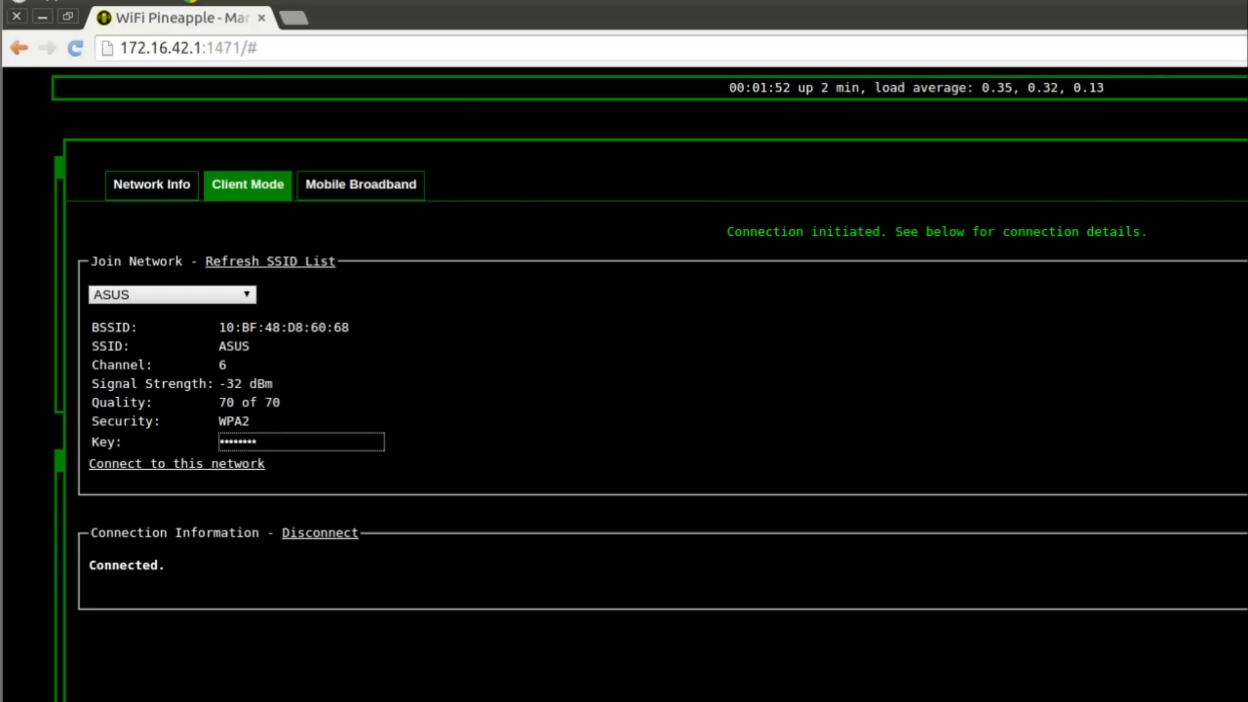
Step: Confirm the Connected status and close the Network panel back to the dashboard
left_click_drag(103, 578, 172, 570)
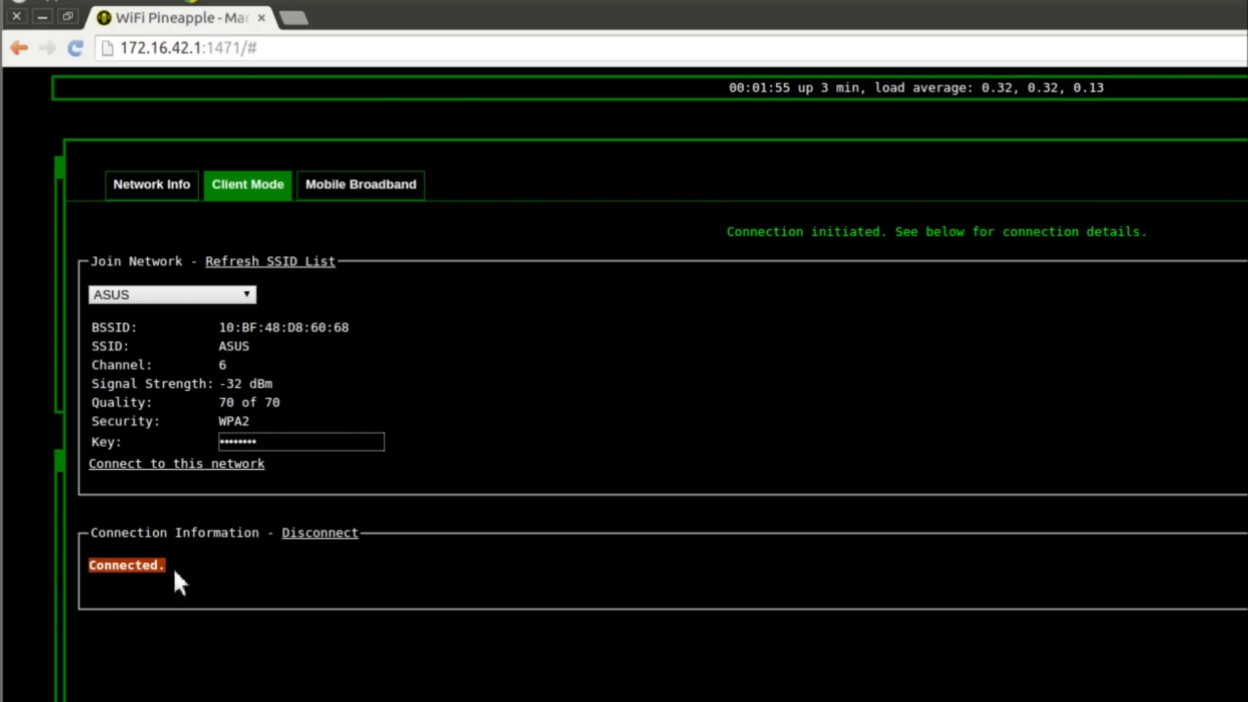
left_click(182, 573)
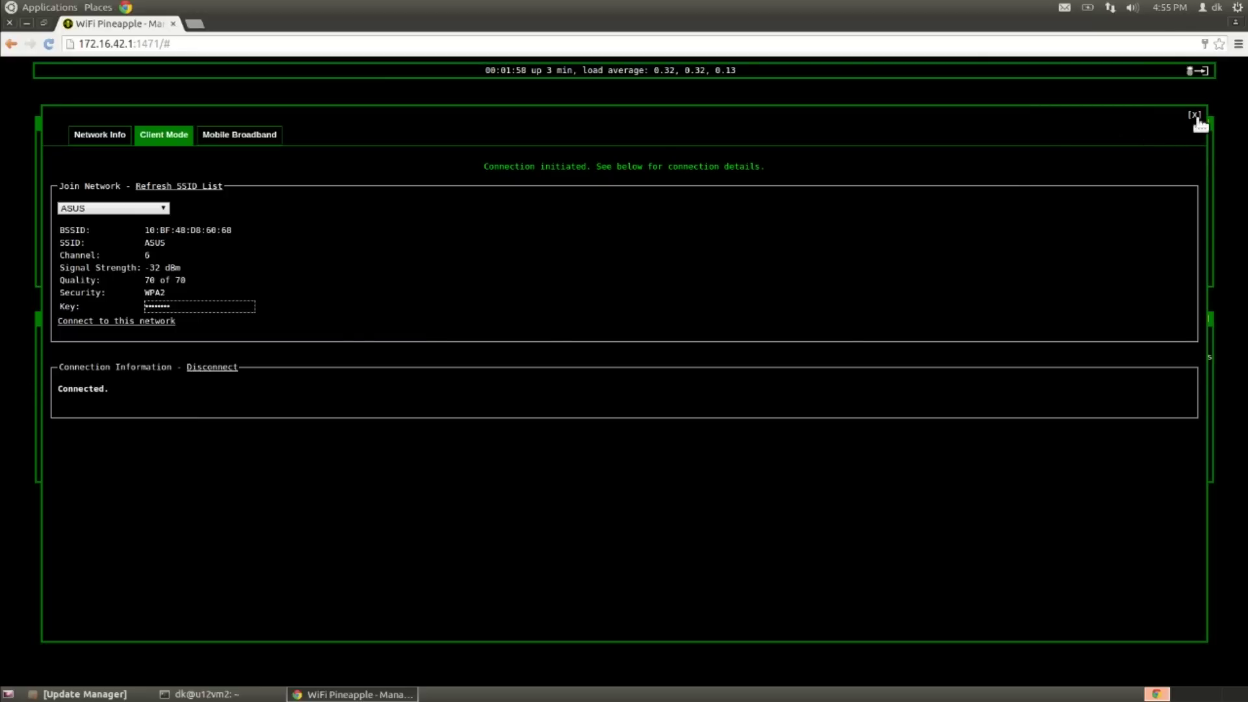
left_click(1195, 117)
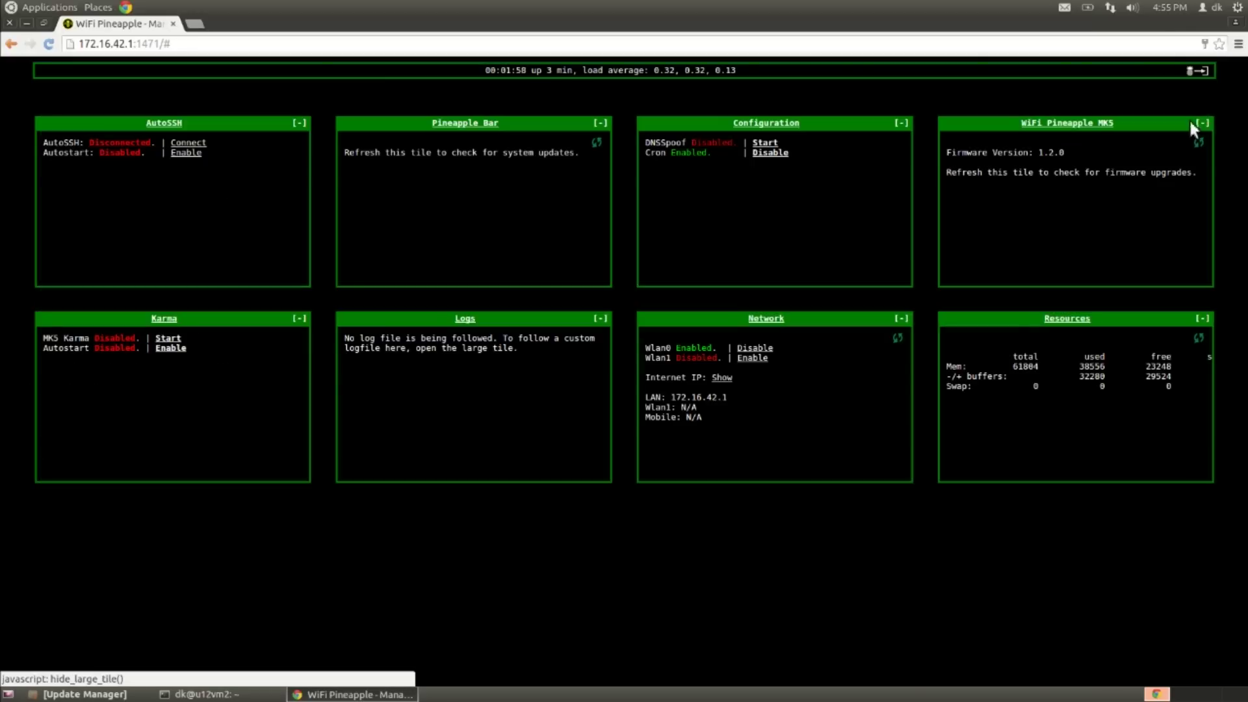
Step: In the MK5 panel's Firmware Upgrade, check for updates and flash the found 2.2.0 firmware
left_click(1068, 127)
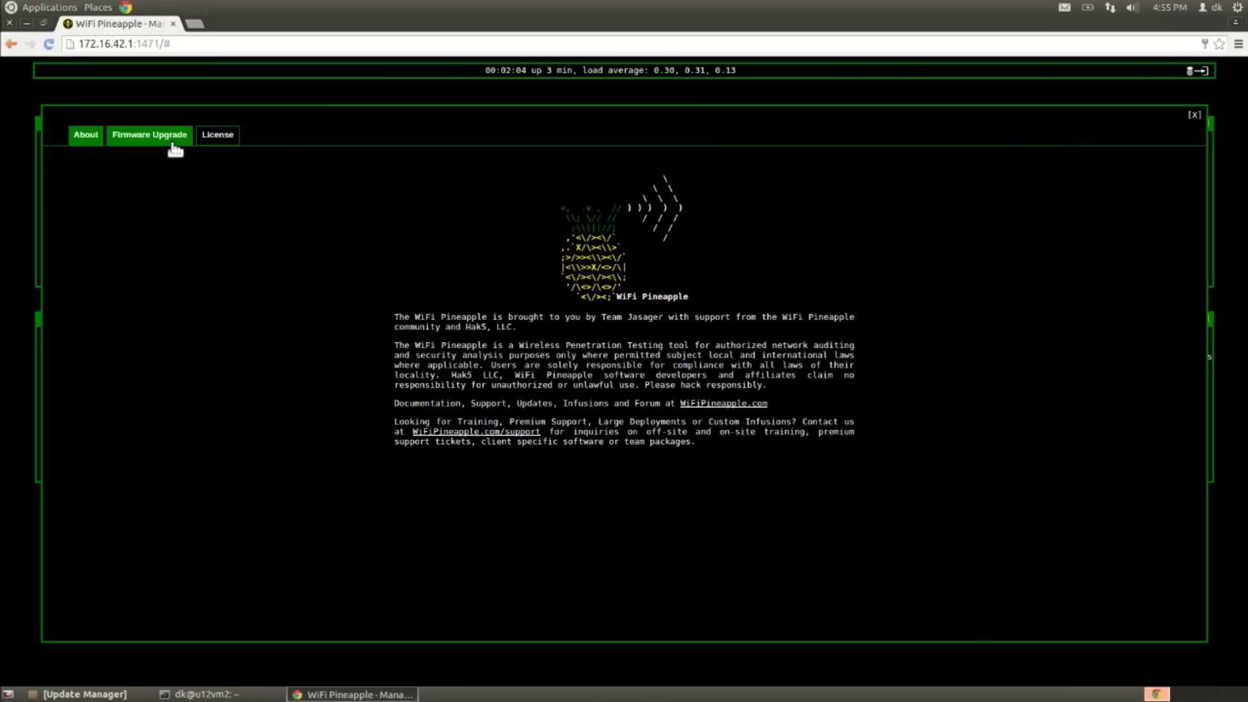
left_click(174, 146)
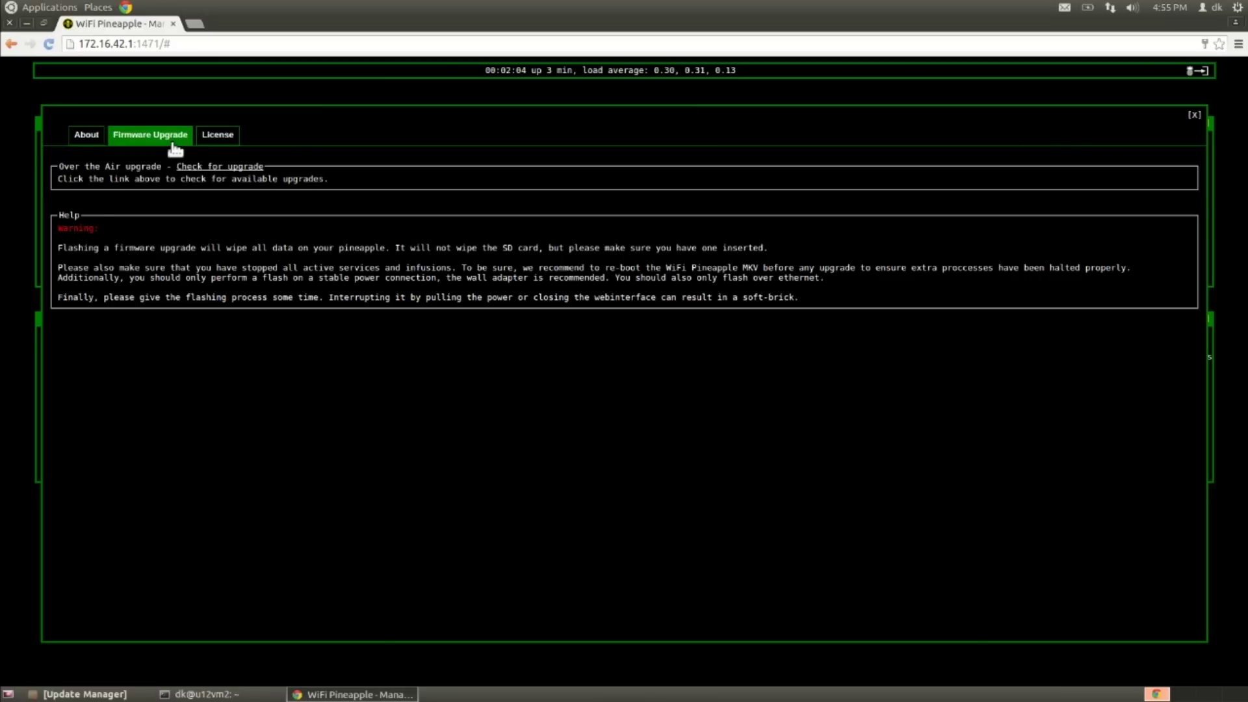
left_click(208, 168)
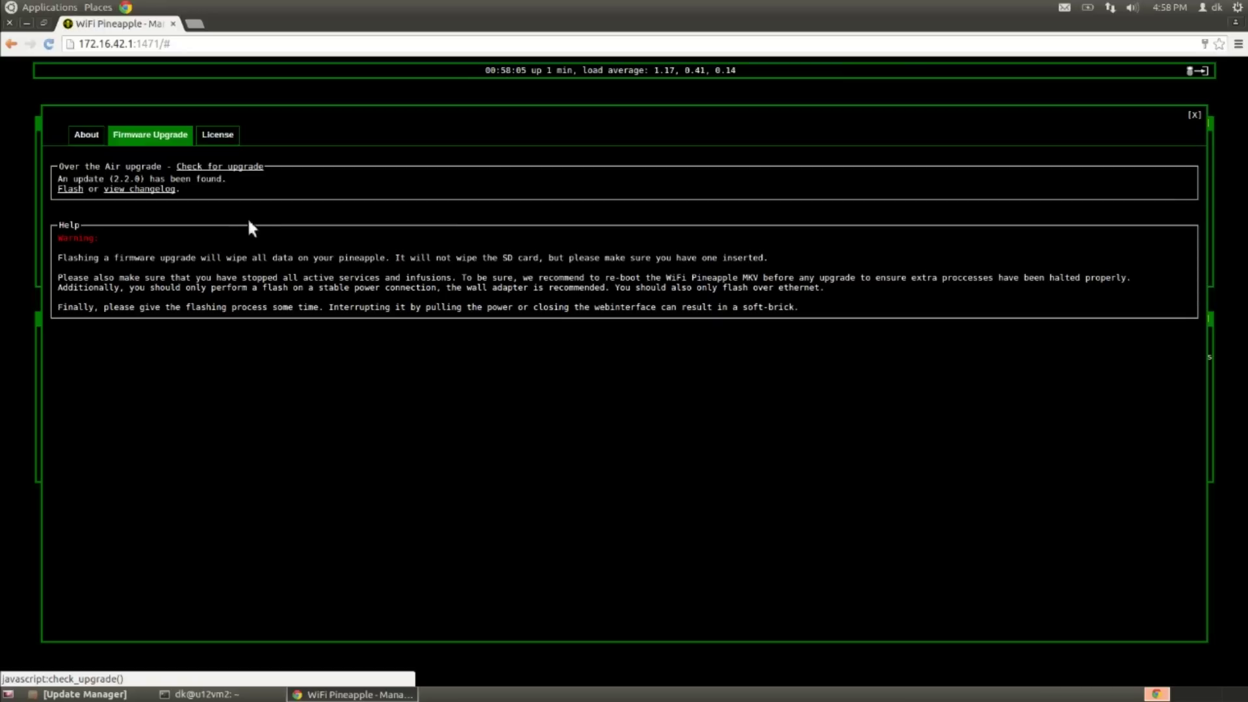
left_click_drag(73, 183, 145, 182)
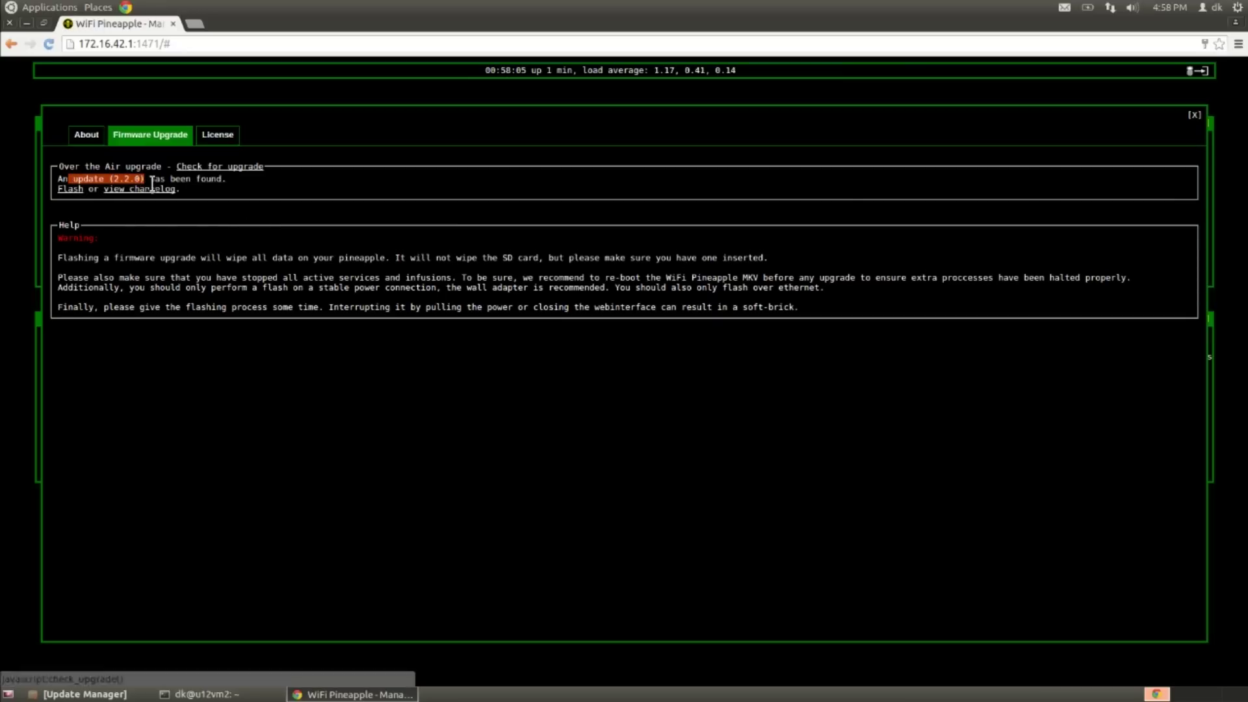
left_click(159, 184)
left_click(70, 189)
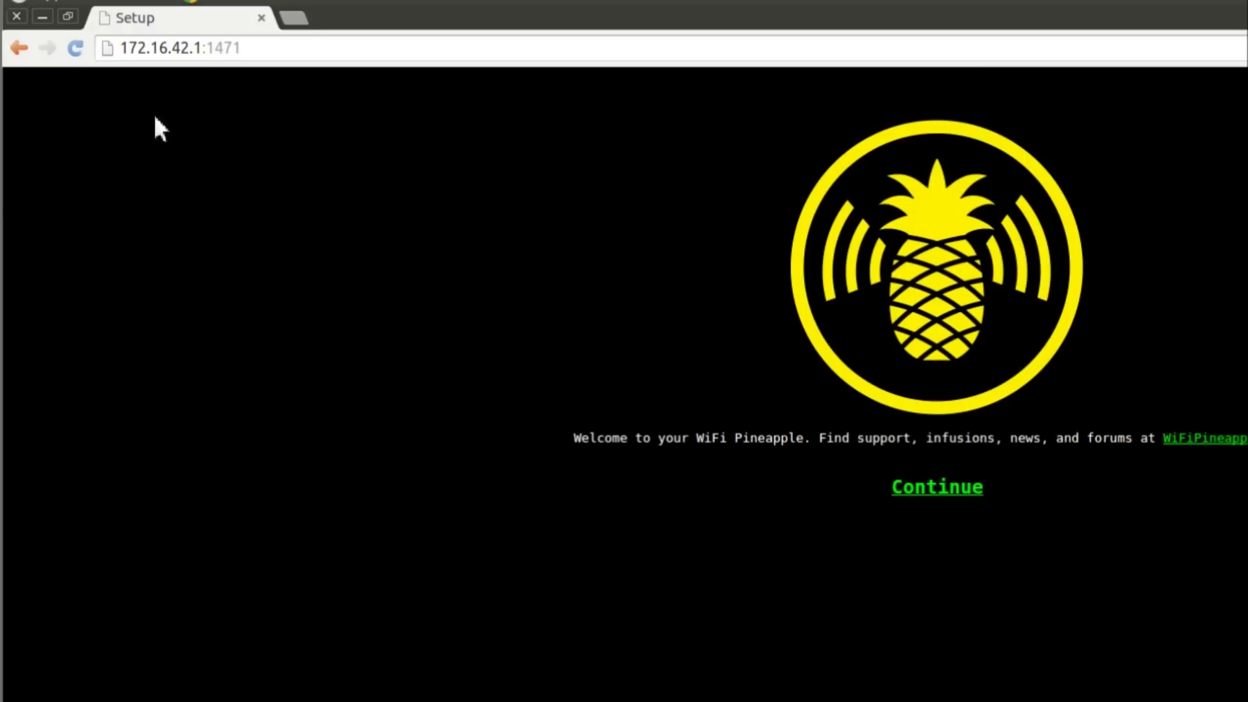
Step: After the flash completes, select the device's web address in the address bar
mouse_move(184, 60)
left_mouse_down()
mouse_move(123, 48)
mouse_move(236, 48)
mouse_move(179, 49)
left_mouse_up()
Step: Verify ownership with the LED pattern: green on, cyan blink, red off
left_click(118, 82)
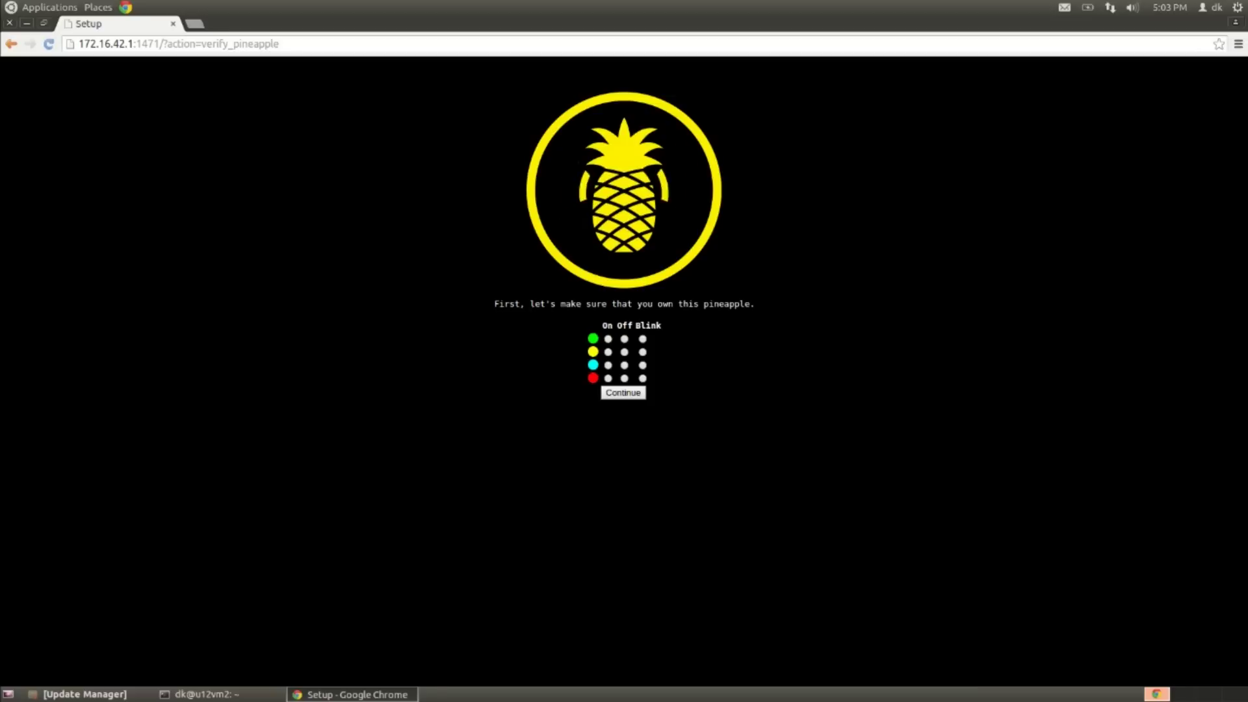
left_click(611, 339)
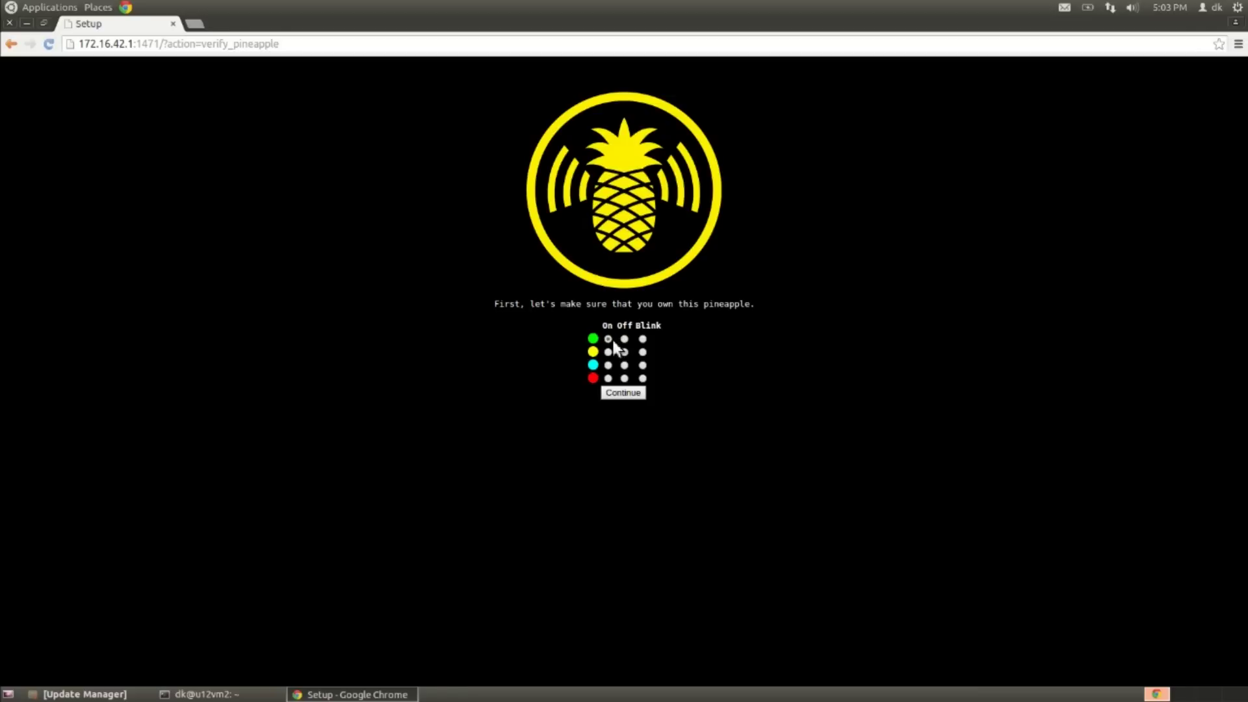
left_click(643, 365)
left_click(624, 378)
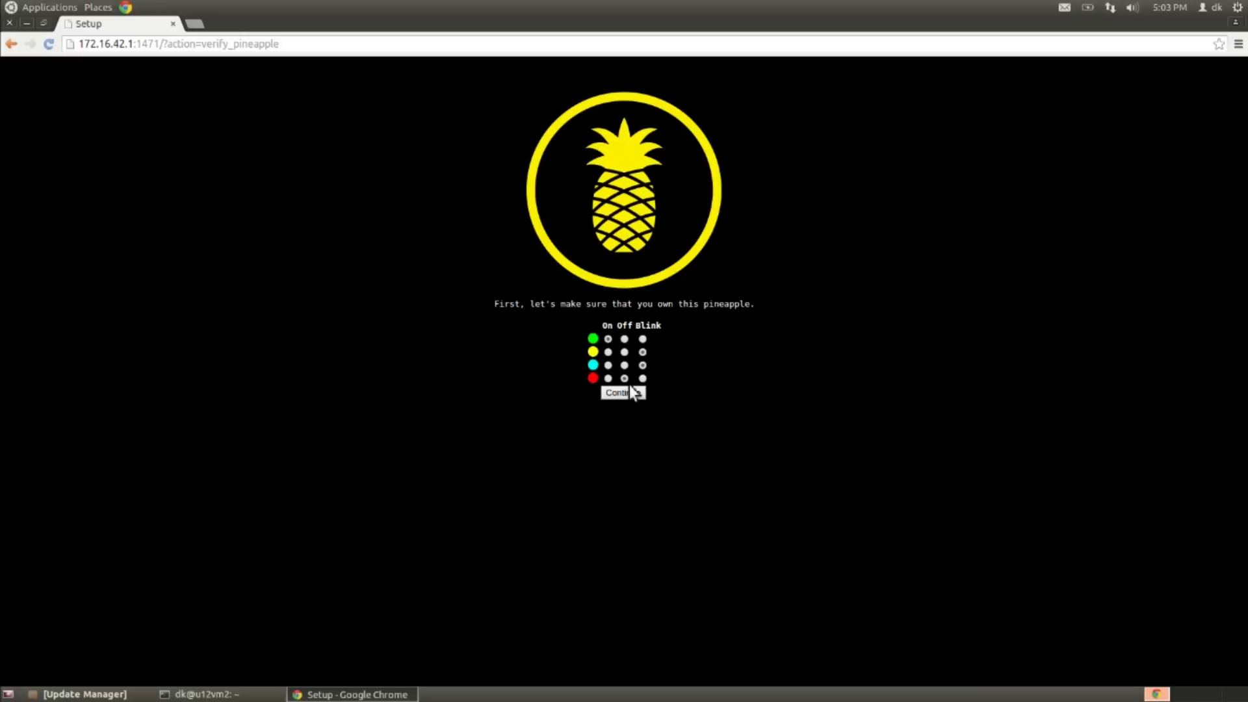
left_click(628, 392)
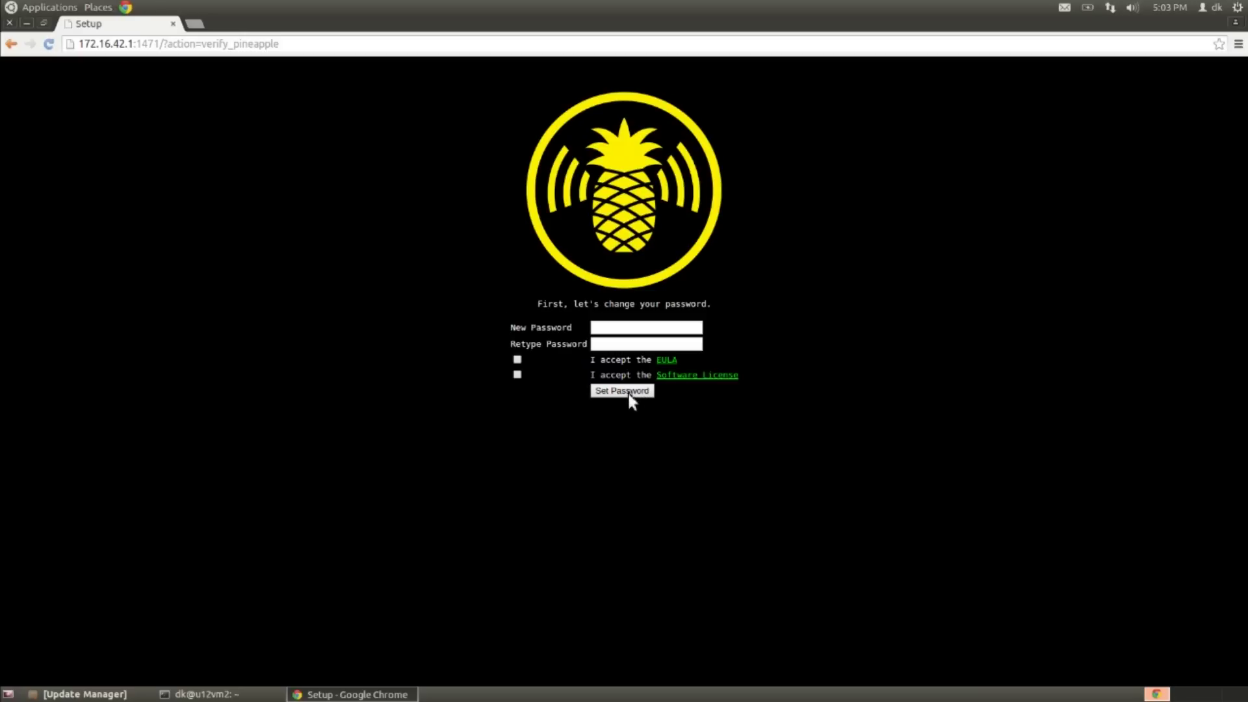
Step: Enter the new admin password, accept the license terms, and submit it
left_click(636, 330)
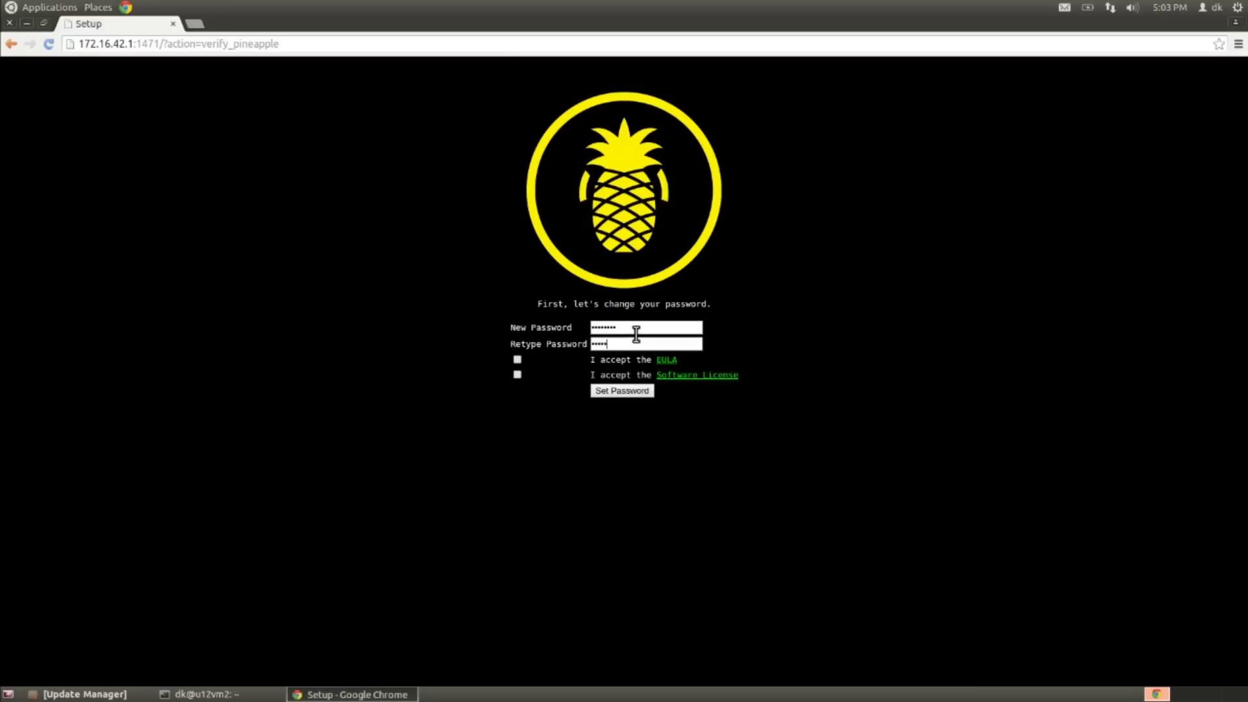
left_click(518, 375)
left_click(600, 392)
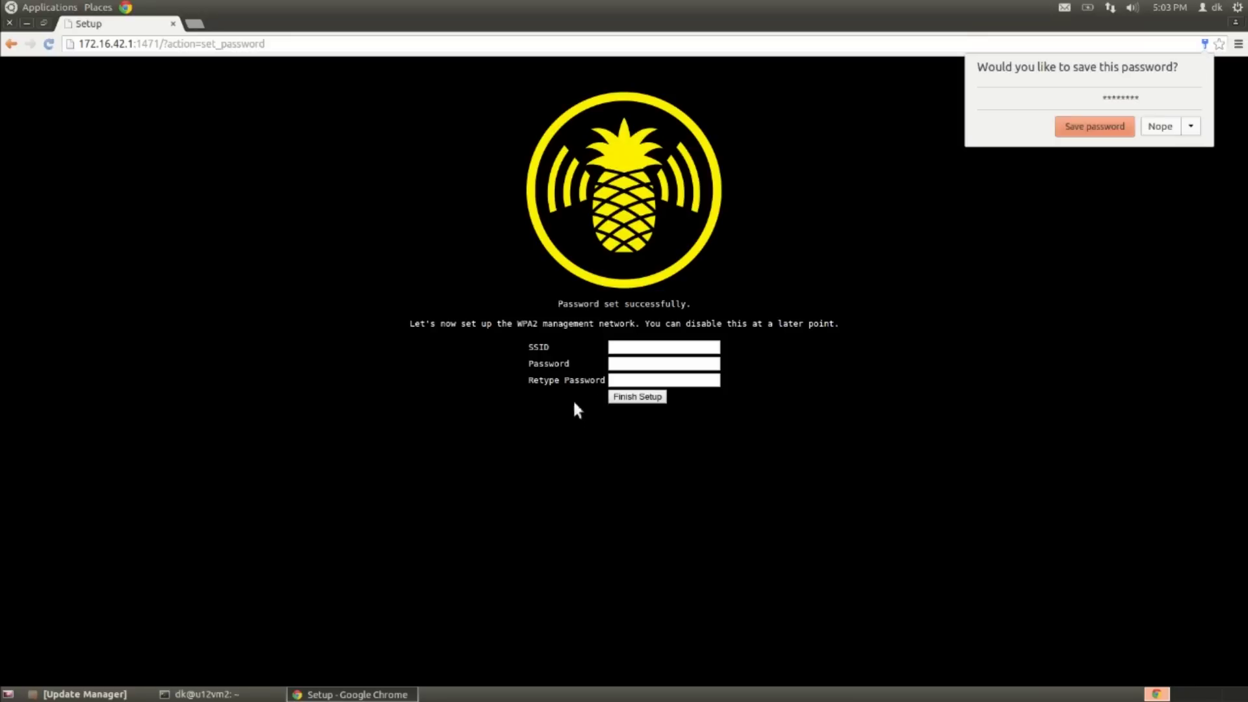
Step: Decline browser saving, then set management SSID PineapplesAreYummy with its password and finish setup
left_click(1156, 130)
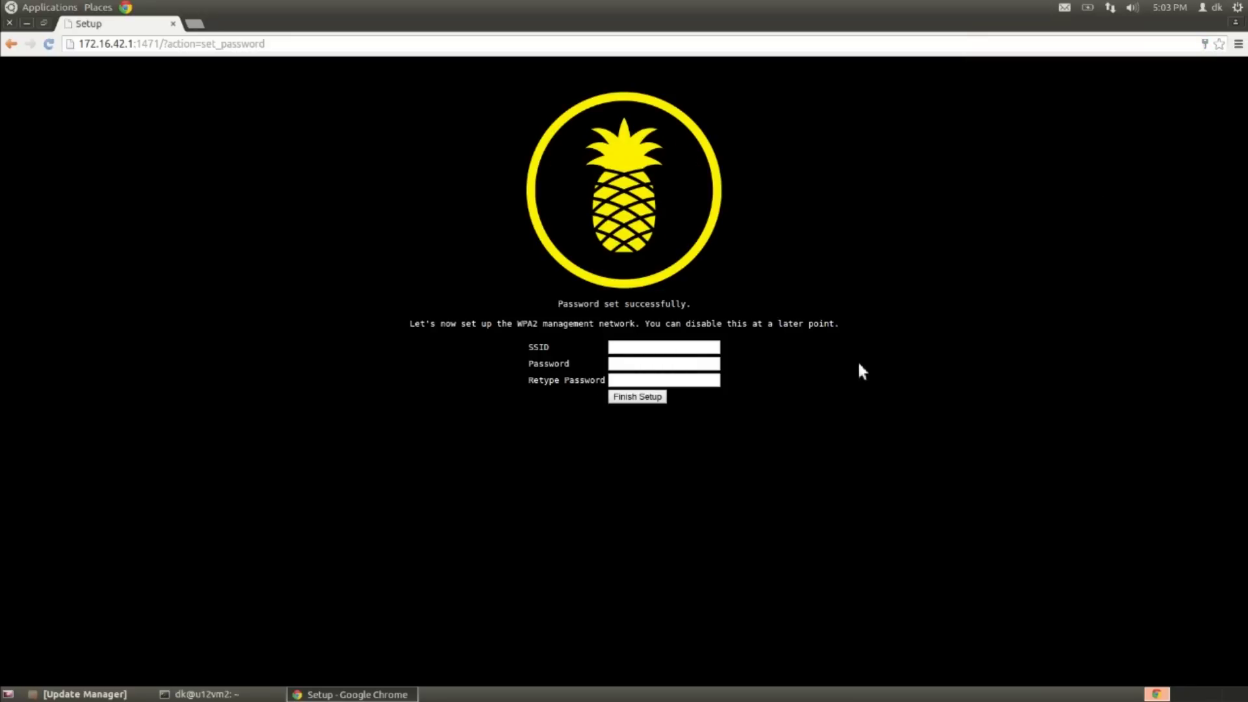
left_click(691, 351)
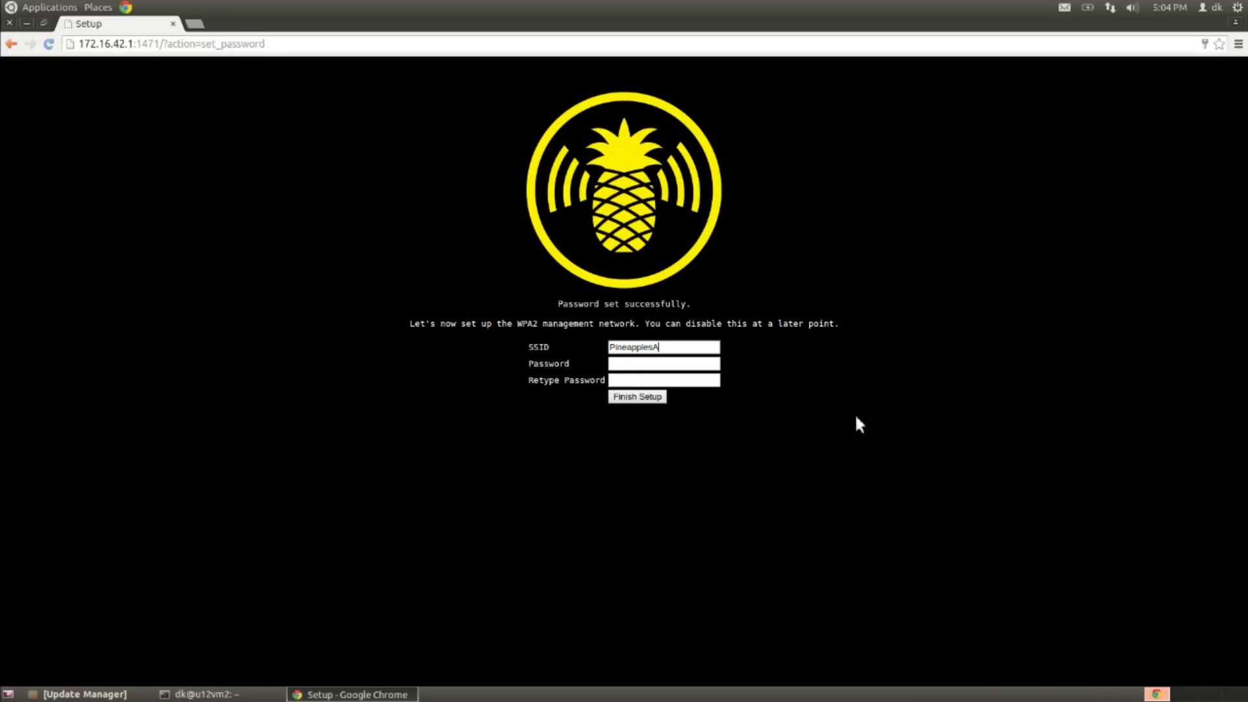
type("Yummy")
key("Tab")
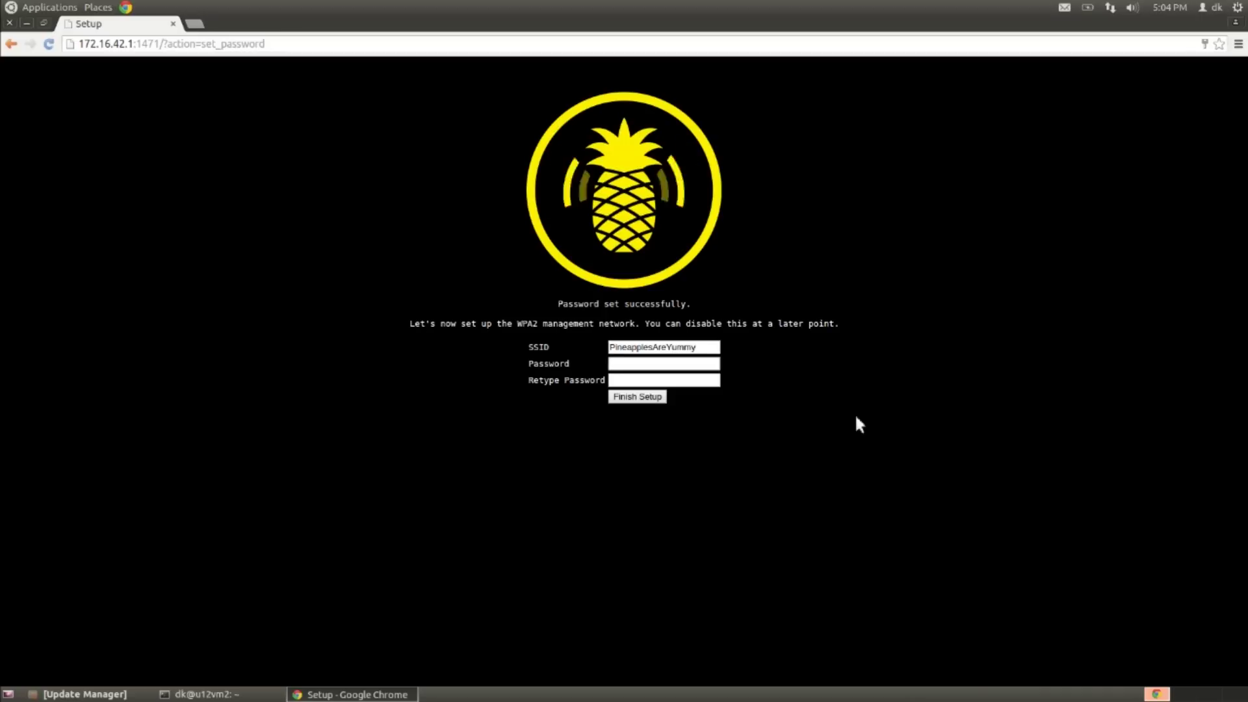
type("*")
key("Tab")
type("*")
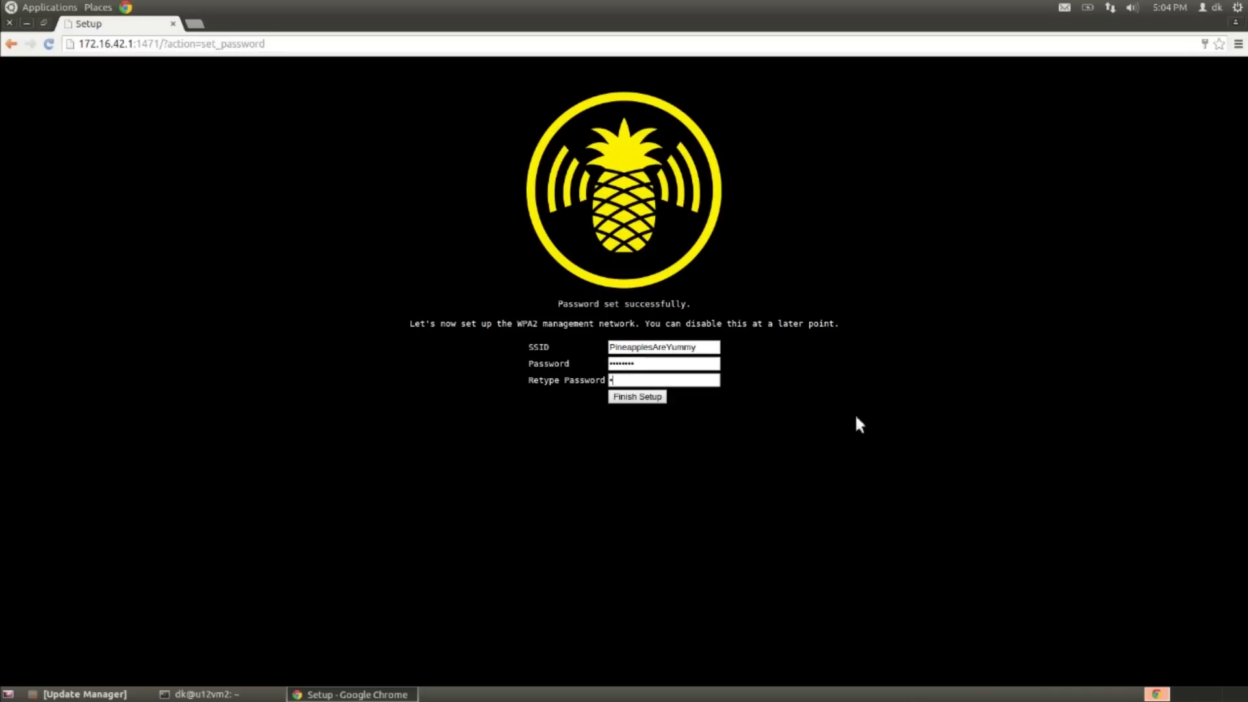
left_click(618, 398)
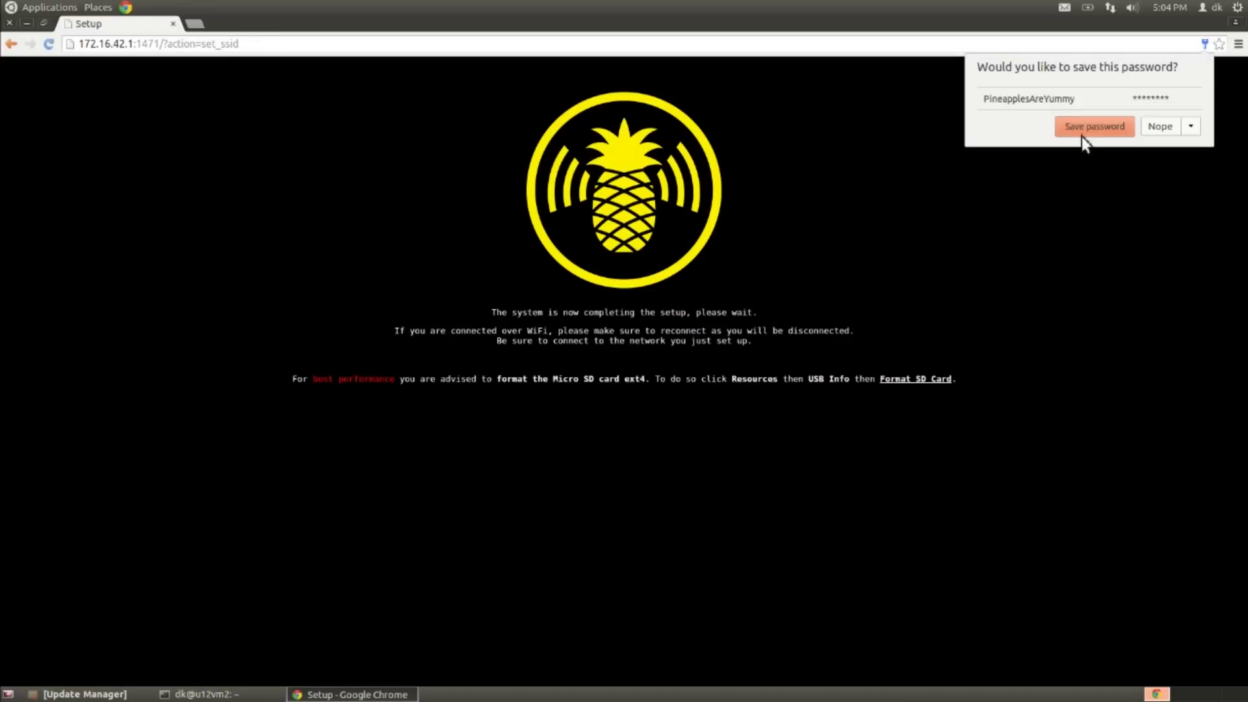
Step: Decline Chrome's password save and continue to the login page once setup finishes
left_click(1150, 130)
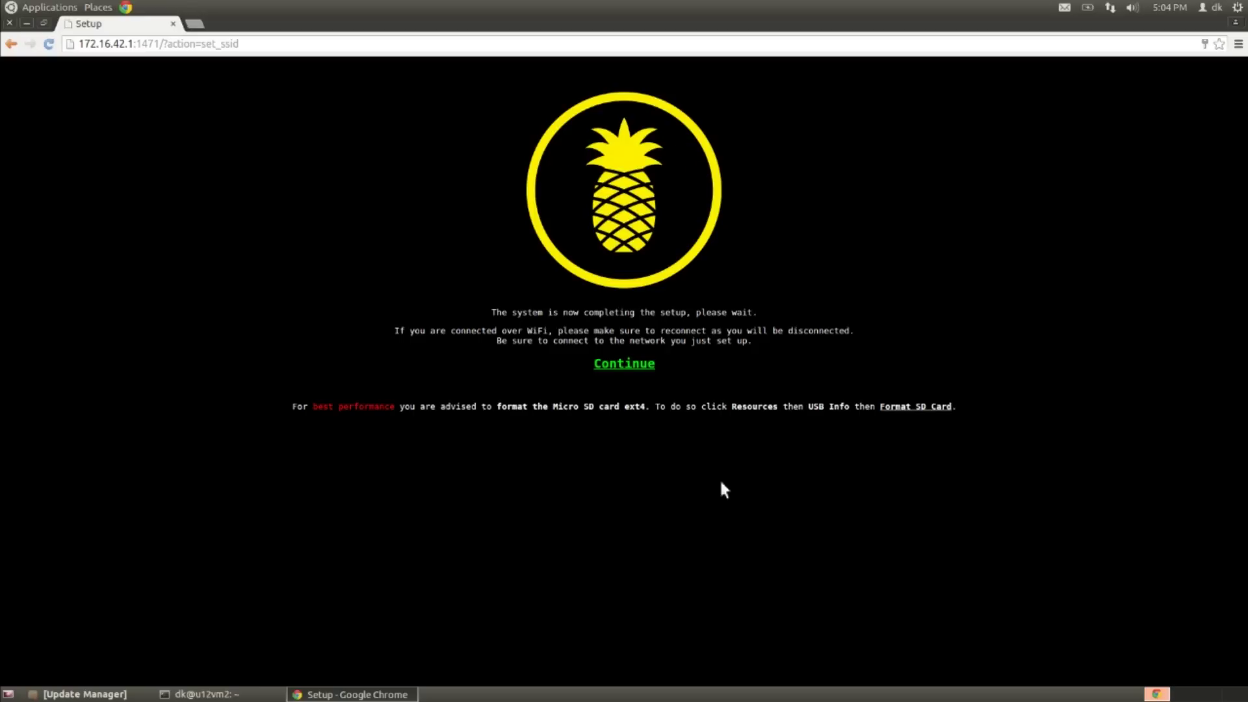
left_click(634, 366)
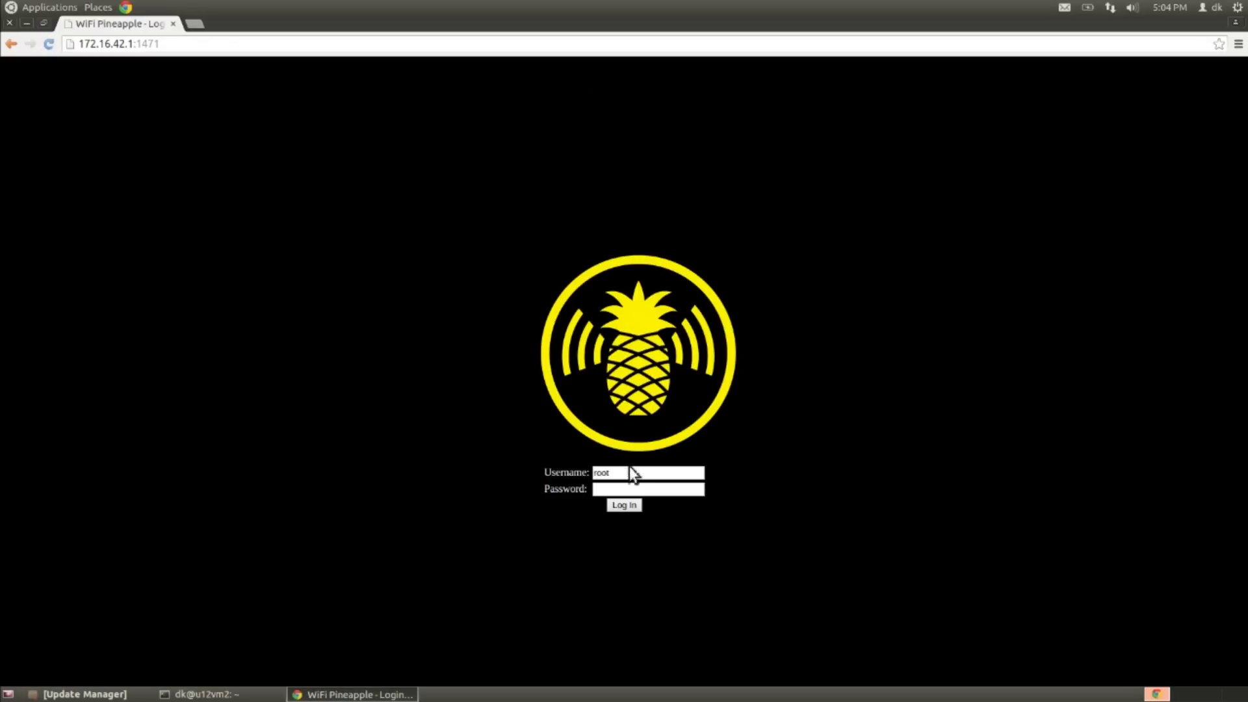
Step: Log in with the new credentials and decline Chrome's offer to save the password
left_click(631, 505)
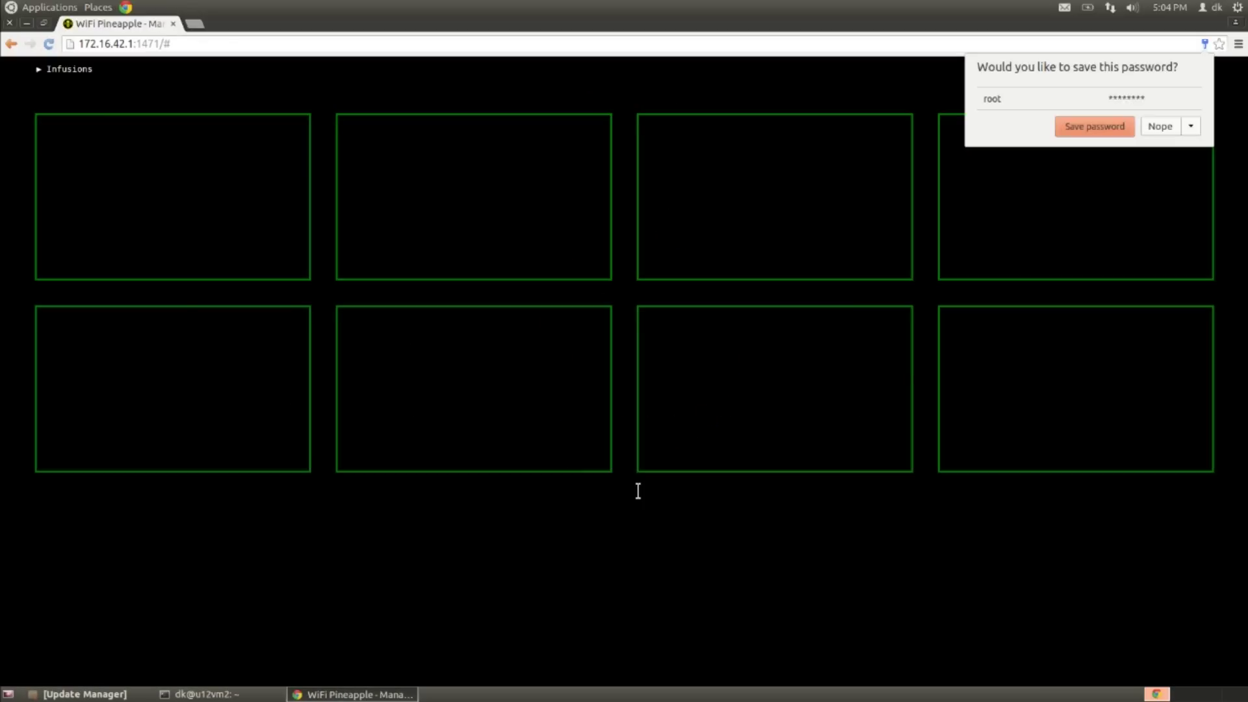
left_click(1162, 134)
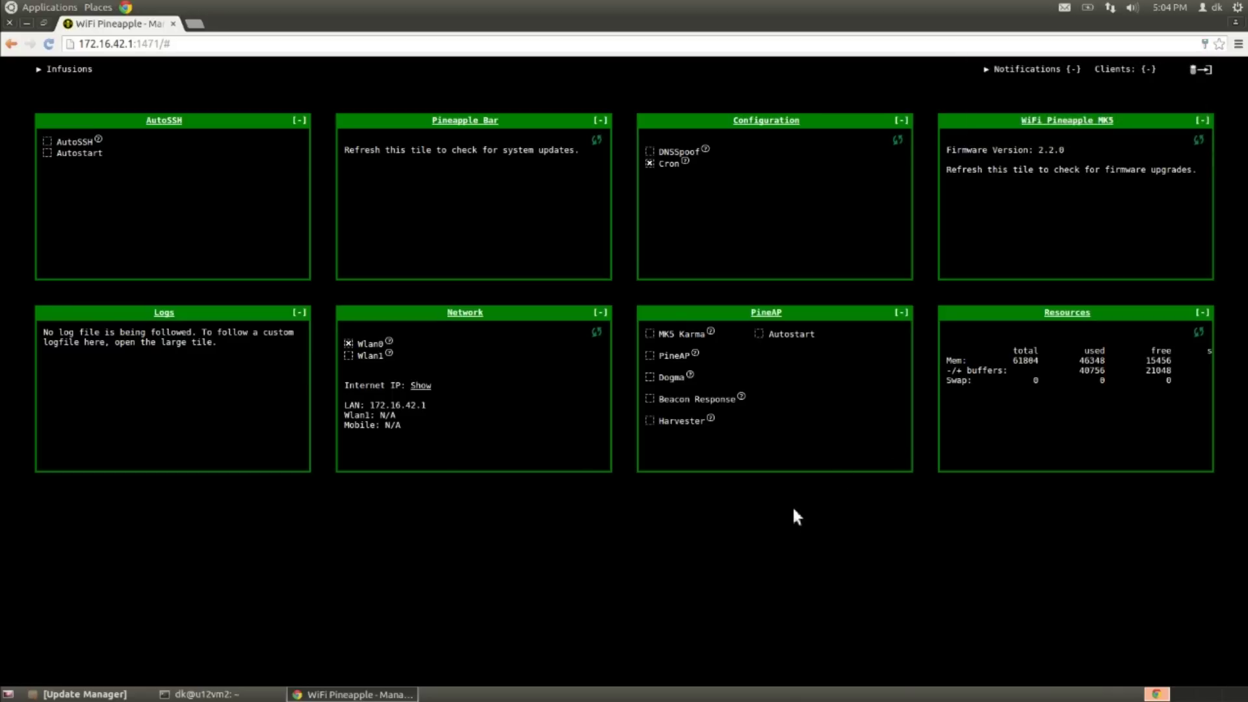
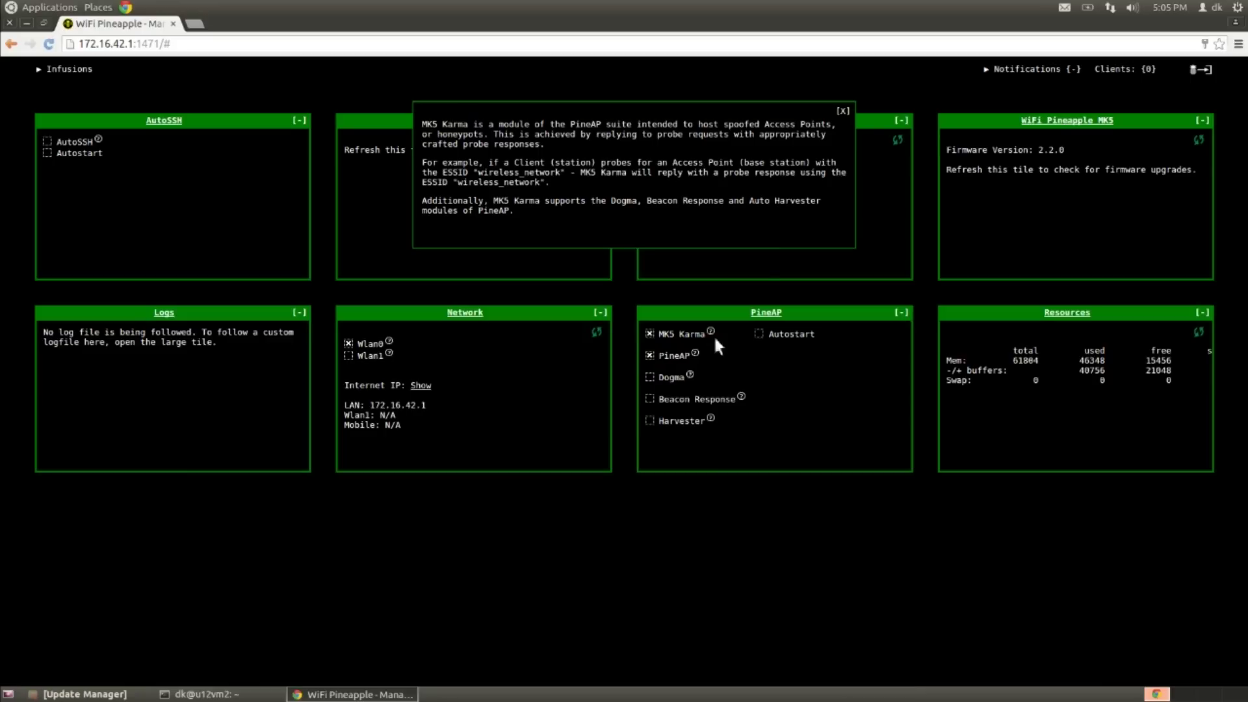
Step: Dismiss the MK5 Karma help, then view and close the PineAP and Dogma help popups
left_click(843, 112)
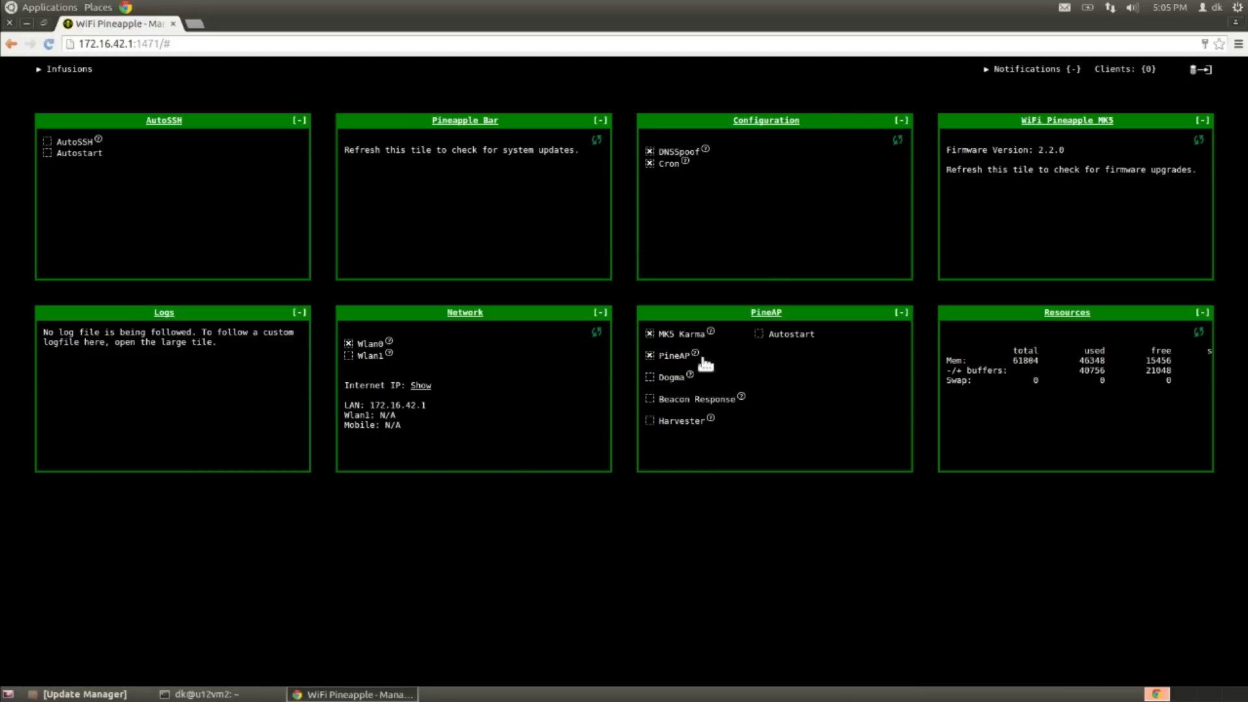
left_click(697, 354)
left_click(843, 111)
left_click(691, 376)
left_click(843, 111)
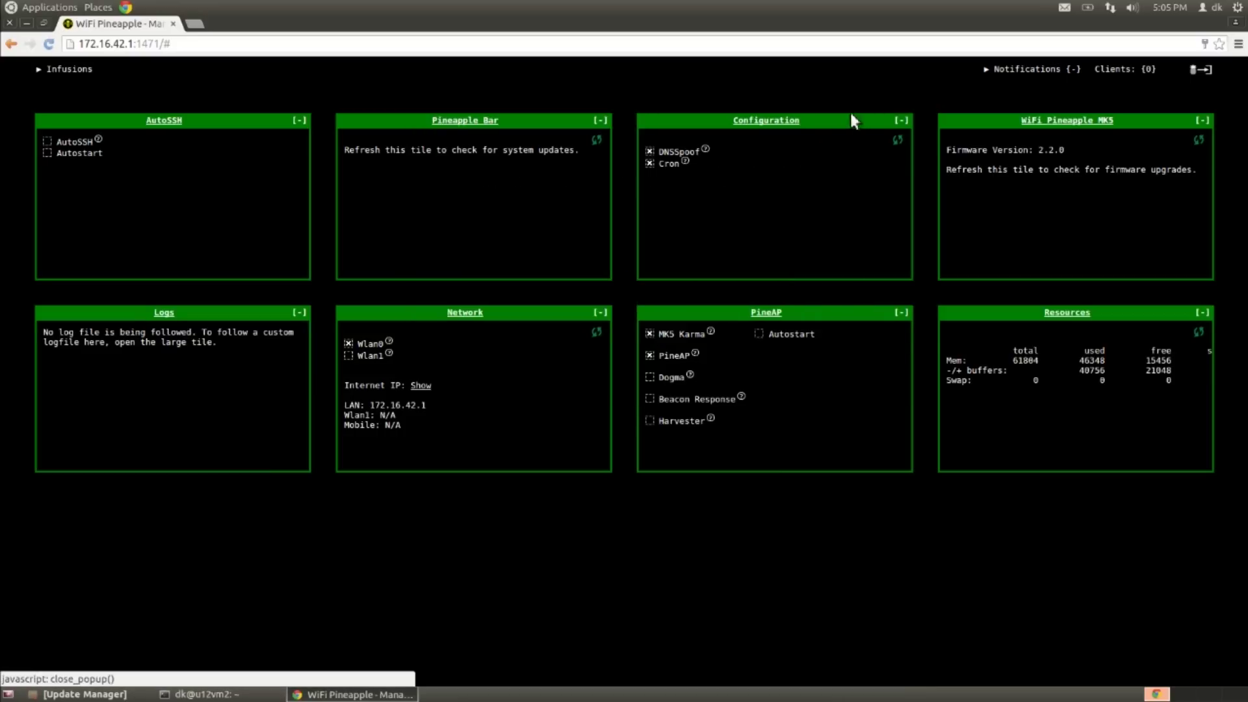